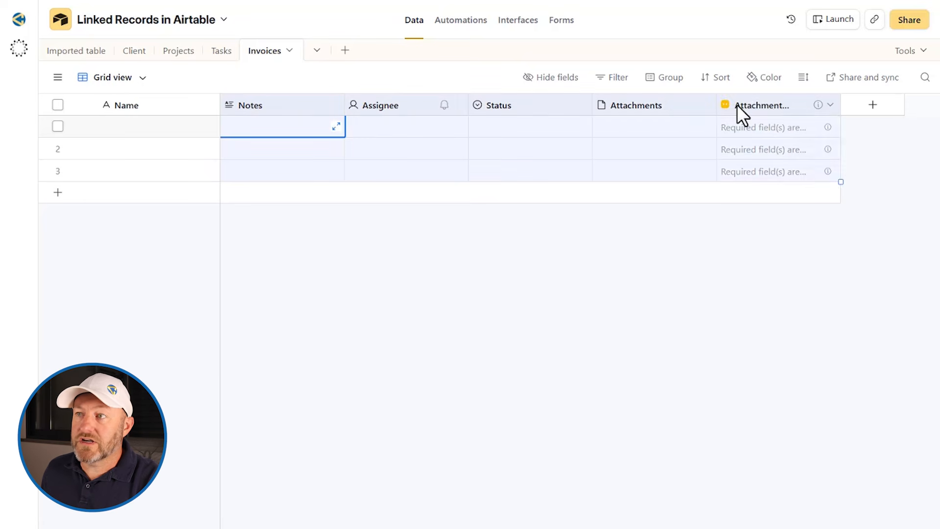
Step: Delete the five default fields after Name, starting with Notes, from the Invoices table and the Tasks table
left_click(711, 288)
left_click(223, 51)
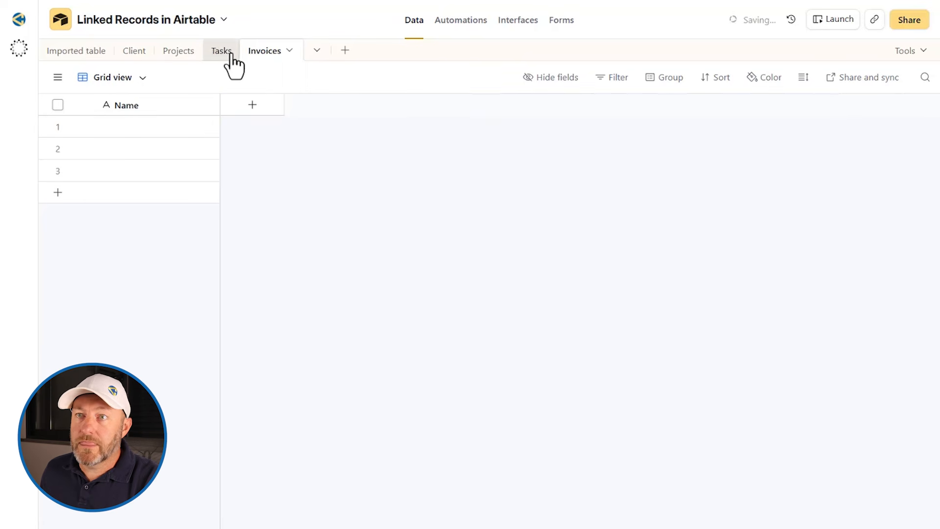
left_click(269, 106)
left_click(735, 108, "shift")
right_click(735, 108)
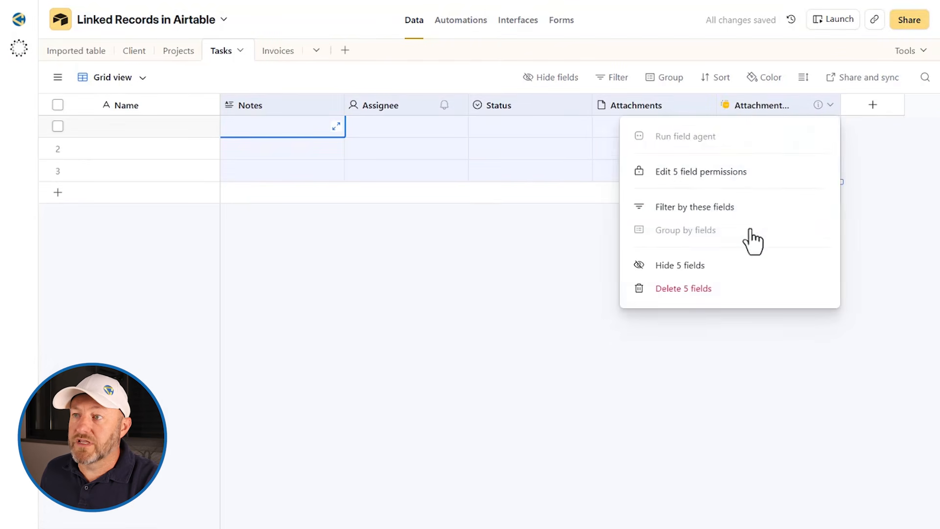
left_click(716, 292)
Step: Delete the five default fields after Name, starting with Notes, from the Projects table
left_click(182, 53)
left_click(270, 105)
left_click(766, 105, "shift")
right_click(766, 106)
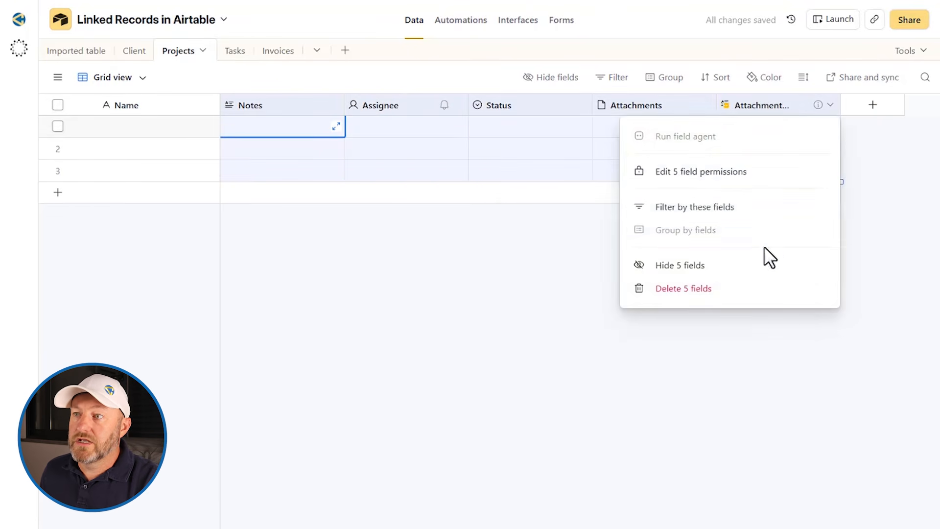
left_click(664, 287)
Step: Delete the five default fields after Name, starting with Notes, from the Client table
left_click(136, 51)
left_click(287, 105)
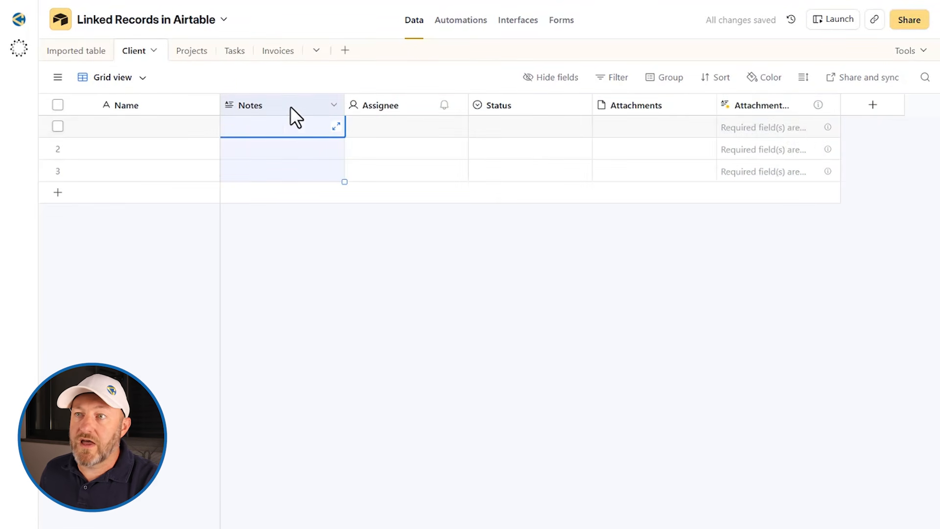
left_click(765, 111, "shift")
right_click(765, 111)
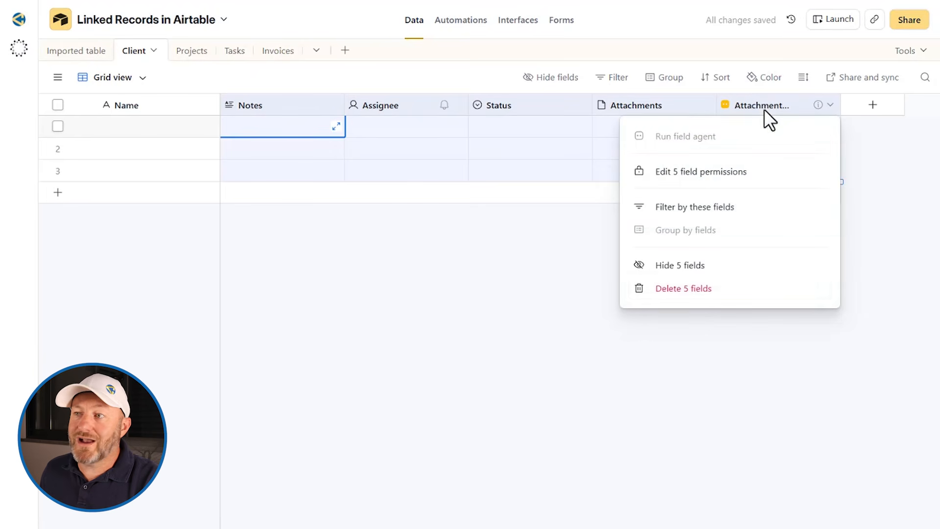
left_click(711, 290)
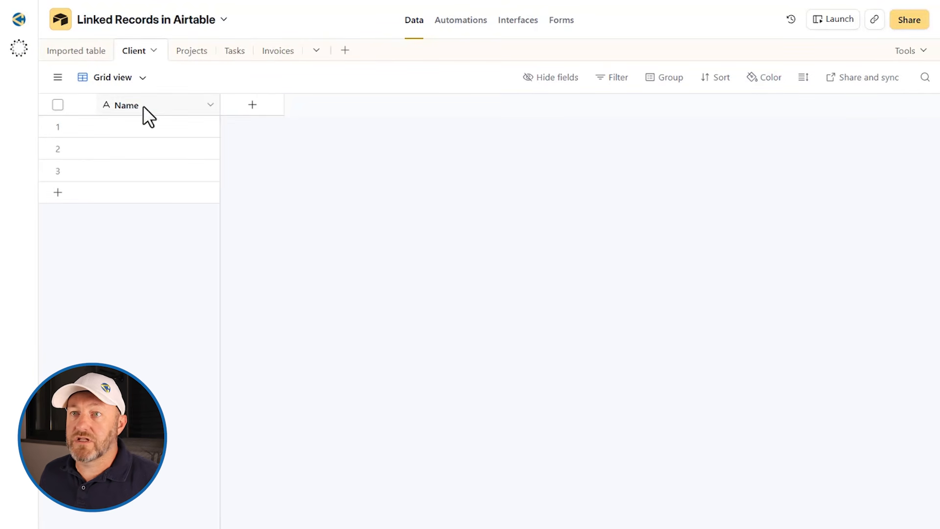
Step: Add an Email-type field with its default name to the Client table
left_click(252, 118)
type("Email")
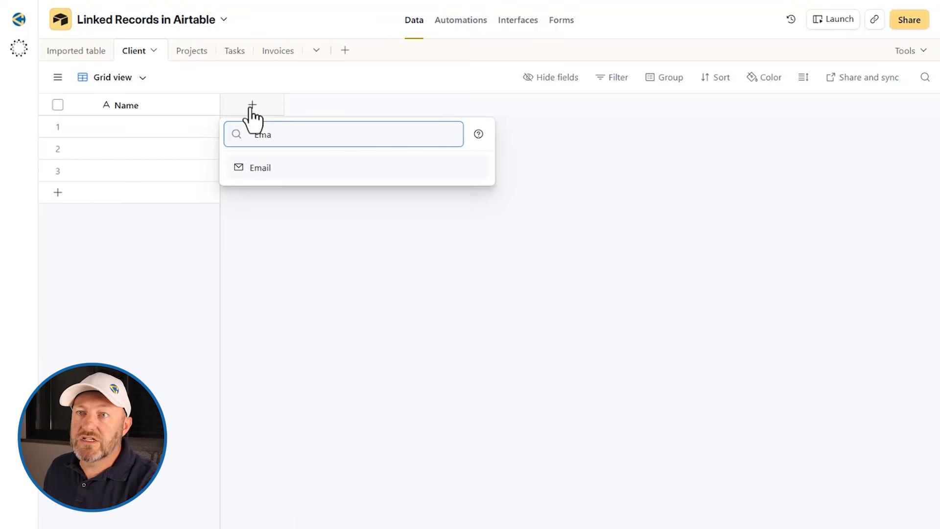
left_click(262, 168)
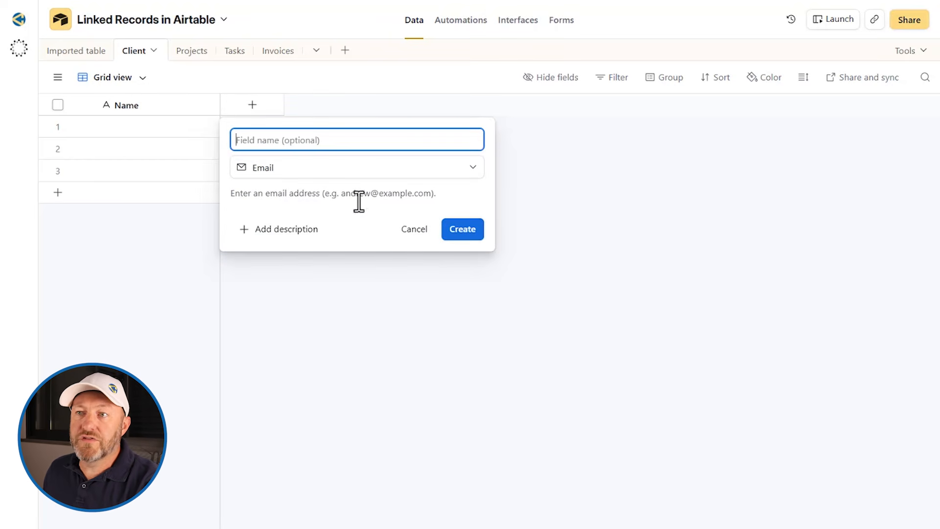
left_click(462, 230)
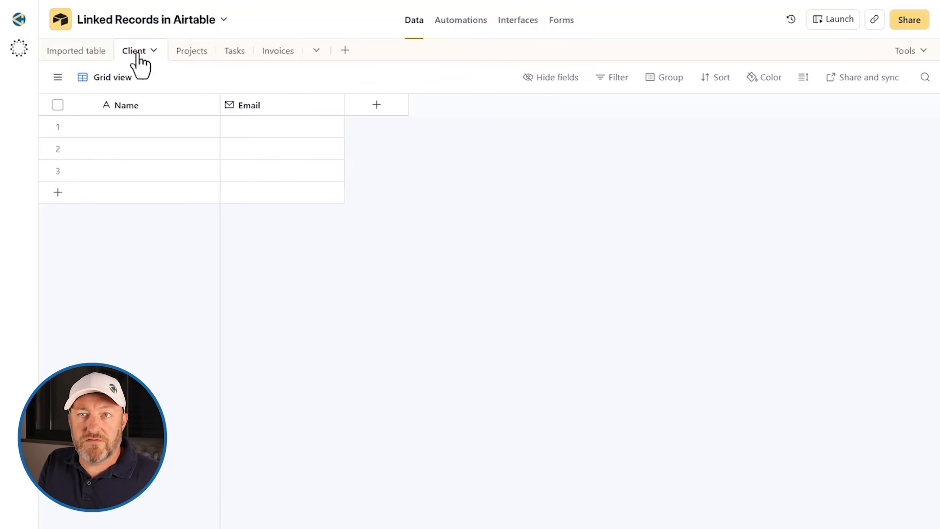
Step: Add a Date field named Start to the Projects table
left_click(182, 53)
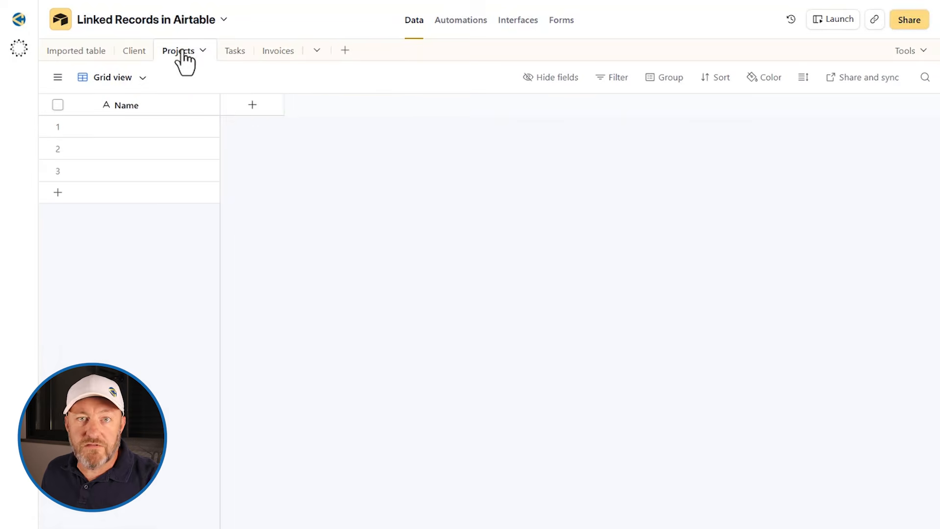
left_click(252, 105)
type("da")
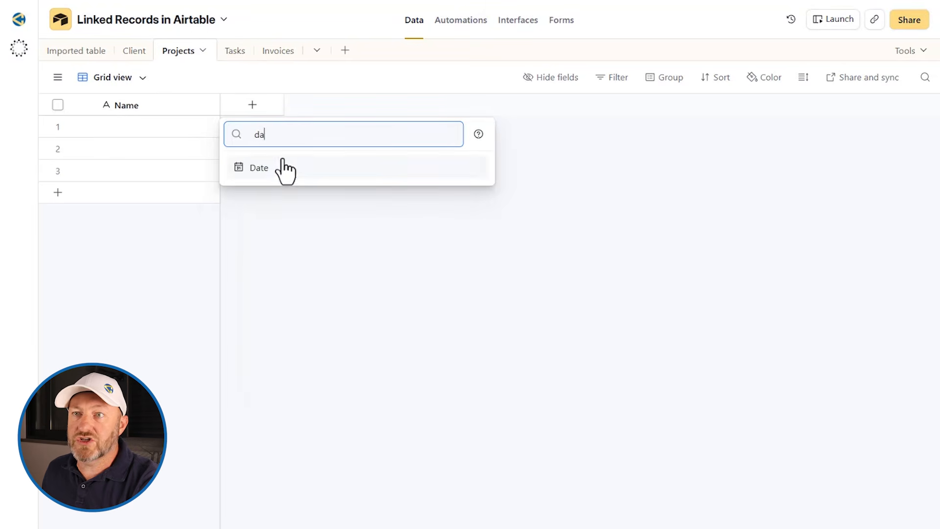
left_click(282, 169)
type("Start")
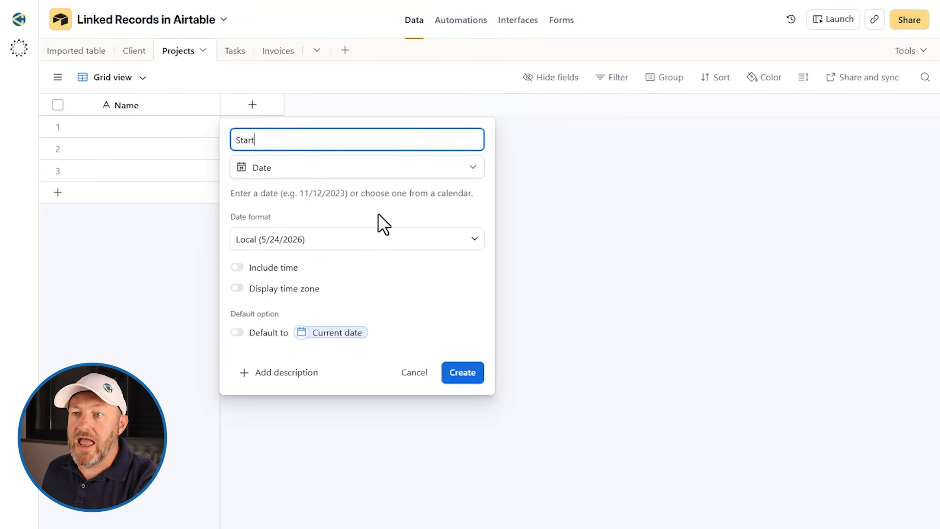
left_click(463, 382)
Step: Add a Date field named End to the Projects table
left_click(377, 106)
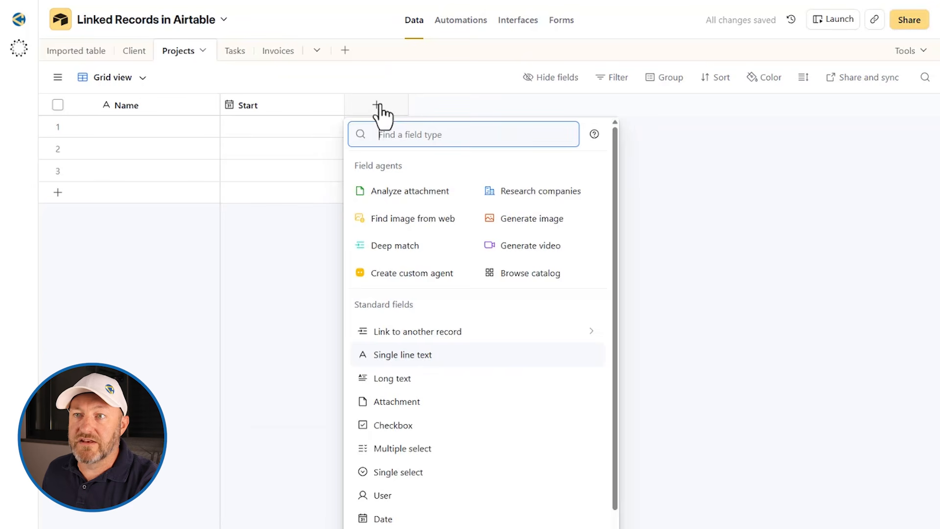
type("da")
left_click(388, 173)
type("End")
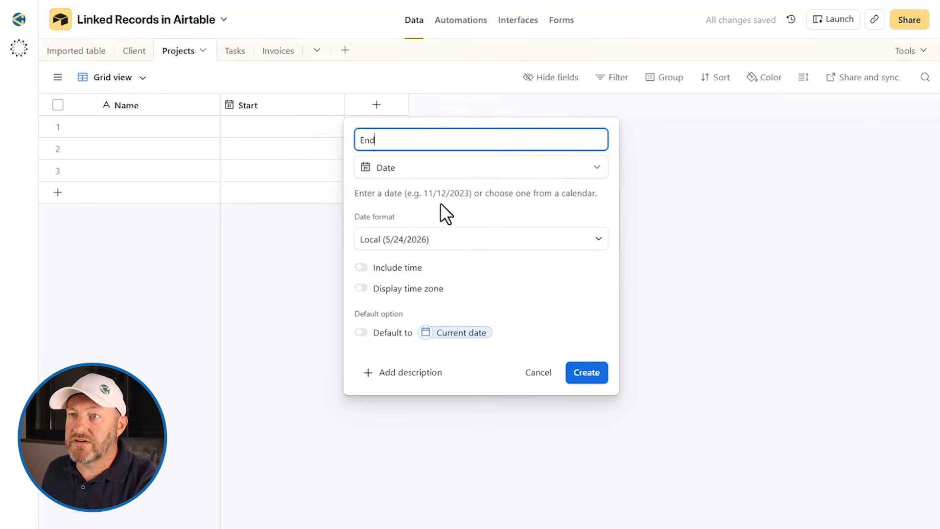
left_click(584, 378)
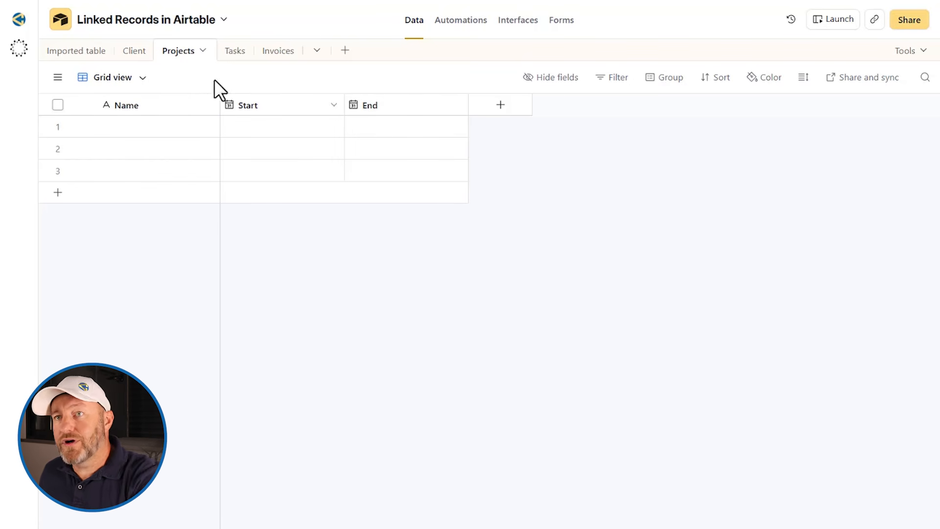
left_click(231, 53)
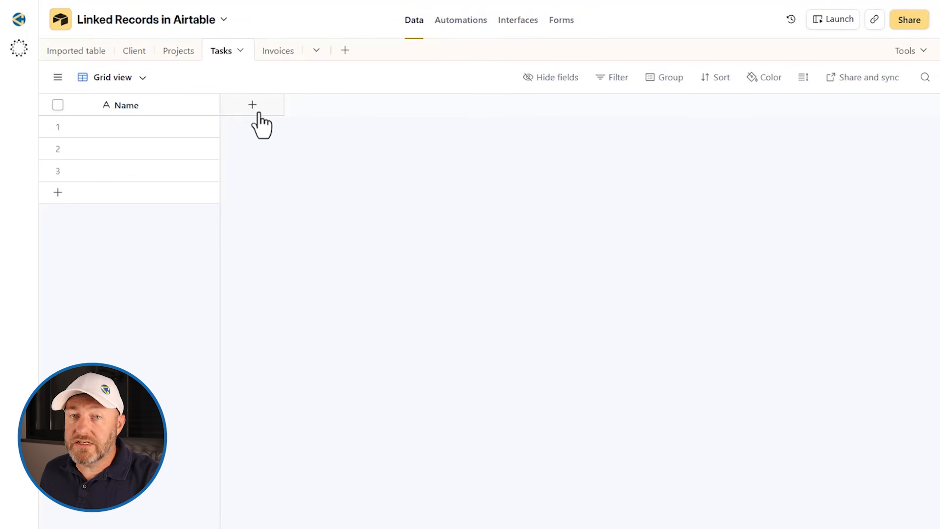
left_click(276, 54)
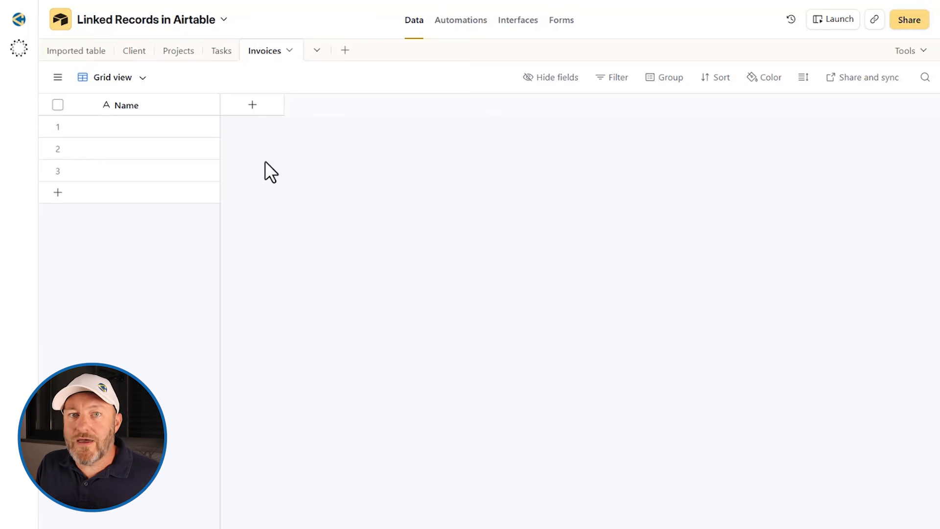
left_click(137, 52)
Step: Add a field to the Projects table that links to the Client table, with linking to multiple records turned off
left_click(190, 52)
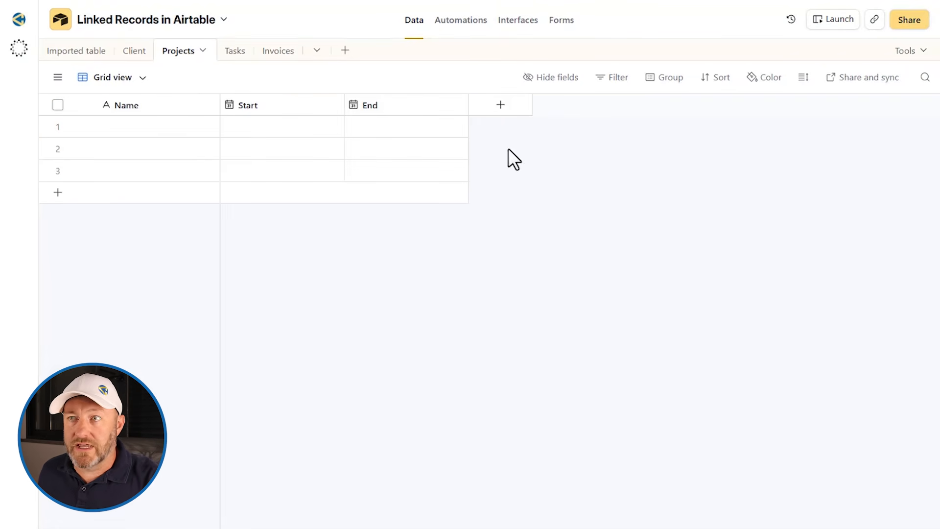
left_click(500, 105)
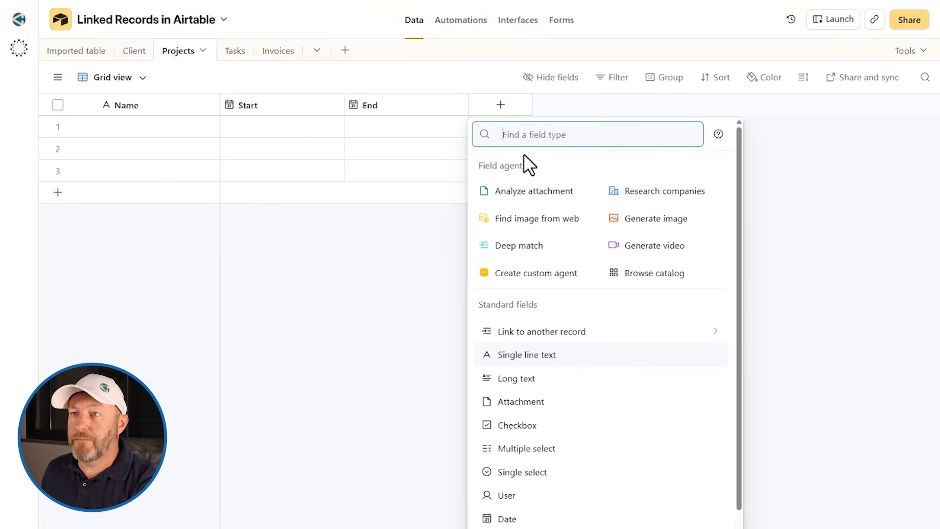
type("cli")
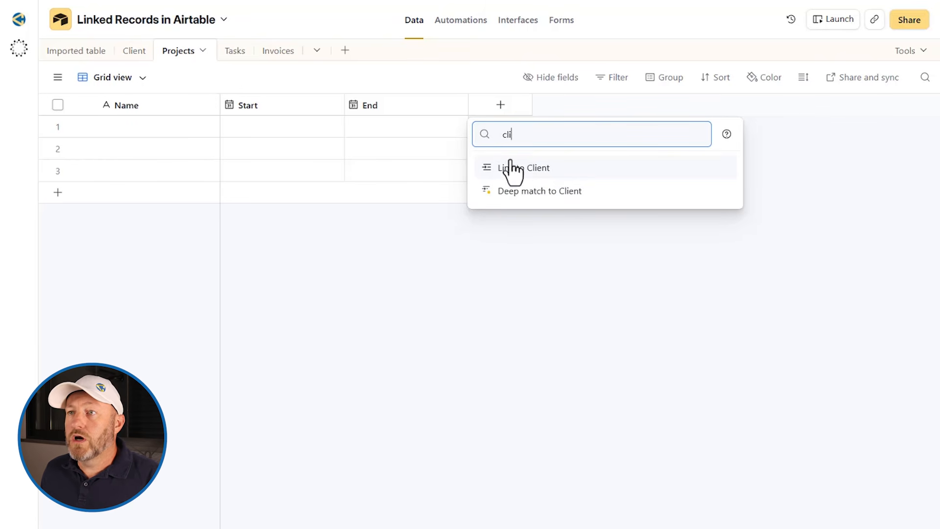
double_click(487, 136)
type("li")
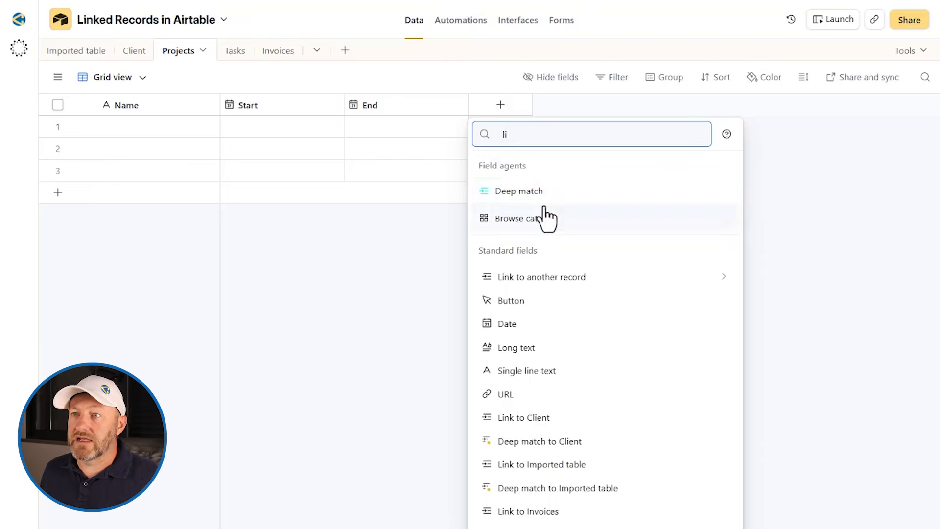
left_click(537, 279)
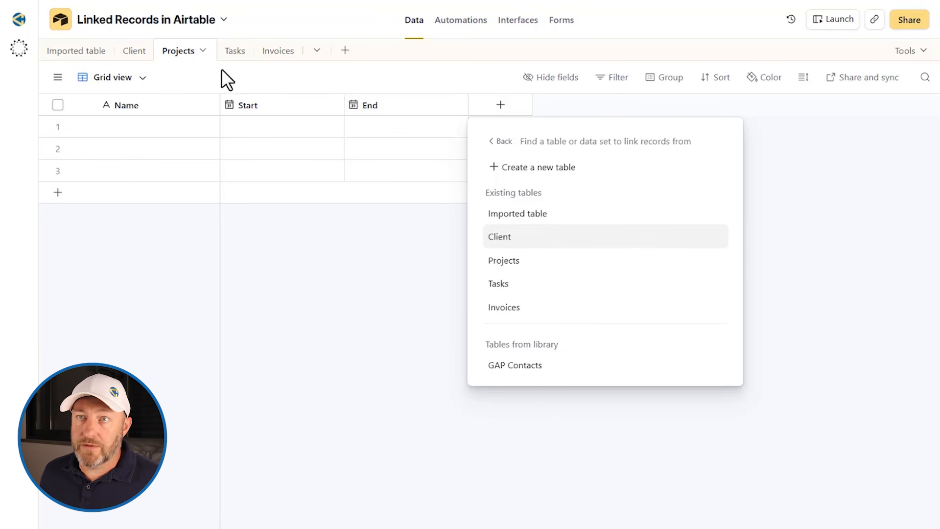
left_click(504, 239)
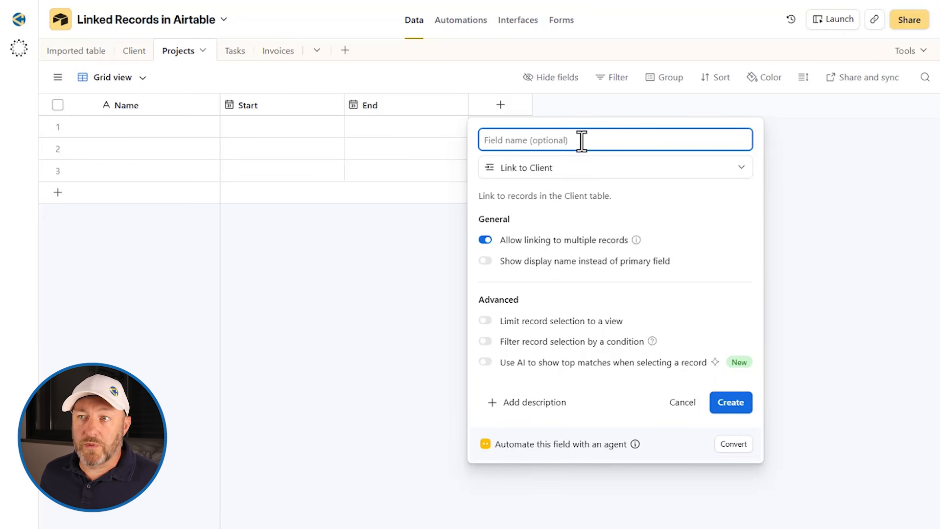
left_click(521, 252)
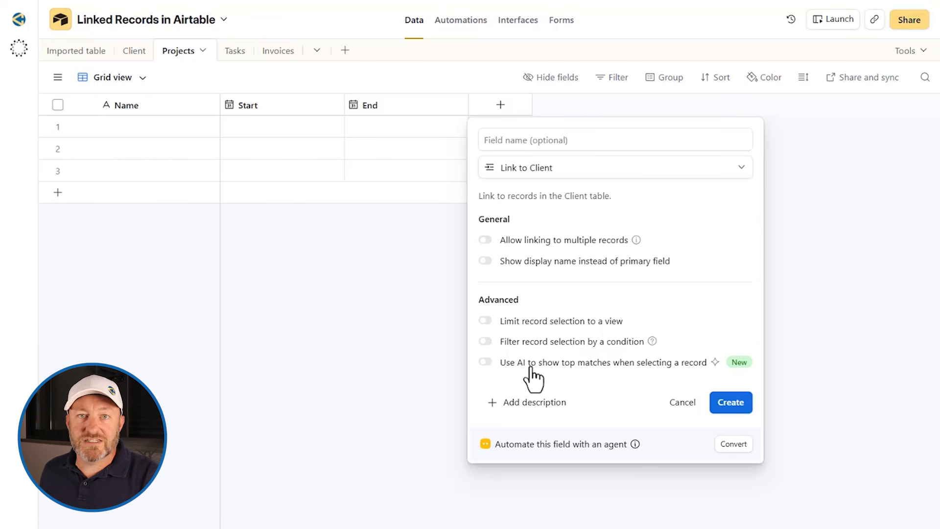
left_click(731, 405)
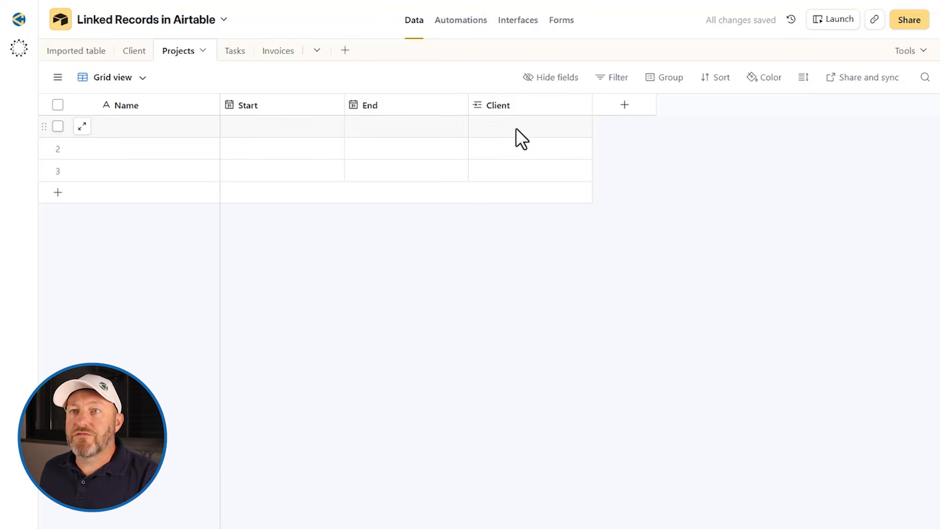
Step: Review the settings of the Projects link field in the Client table, including whether multiple records can be linked
left_click(134, 53)
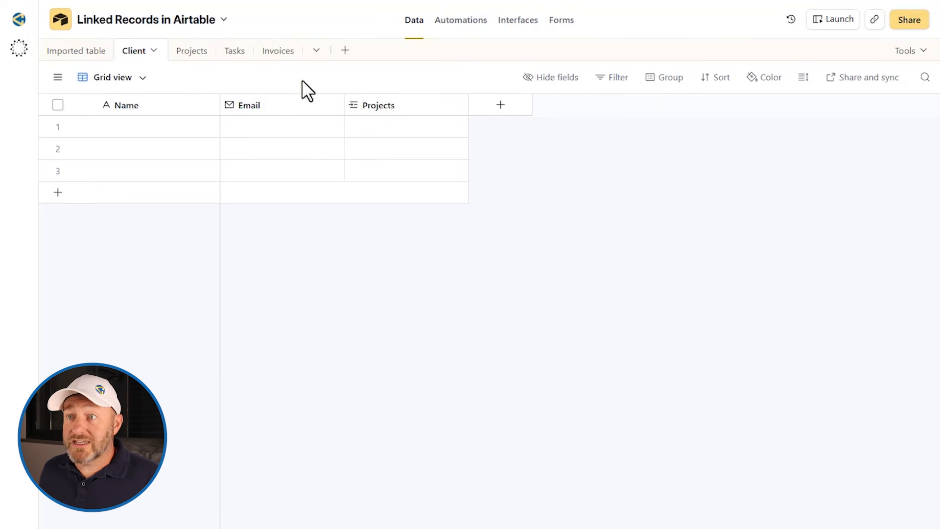
left_click(404, 105)
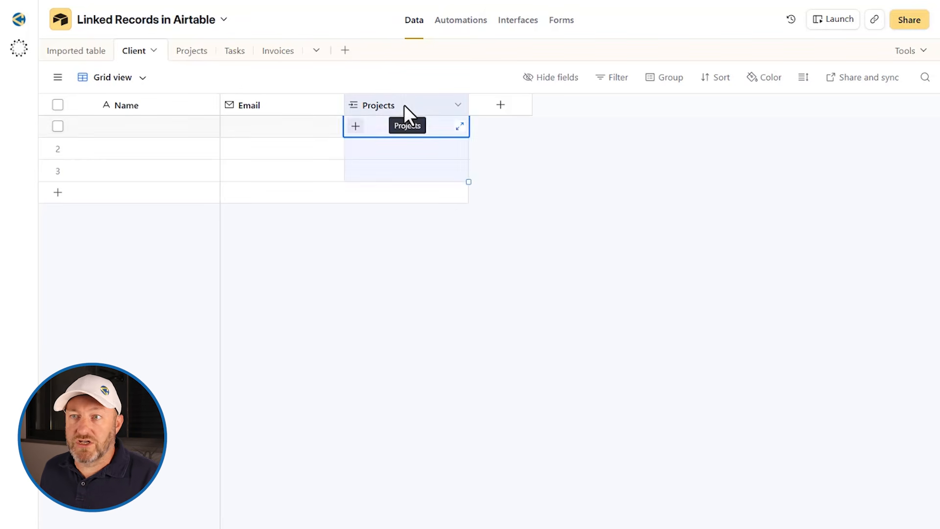
double_click(404, 105)
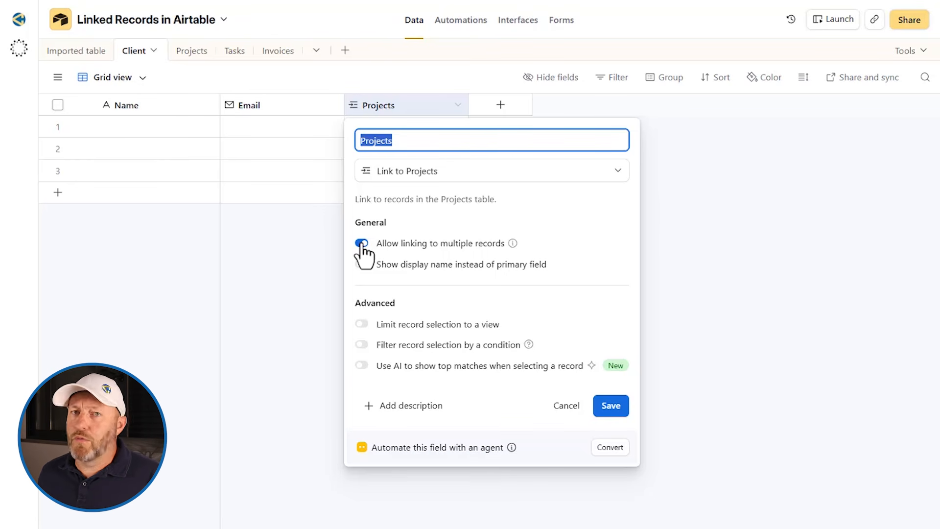
left_click(604, 410)
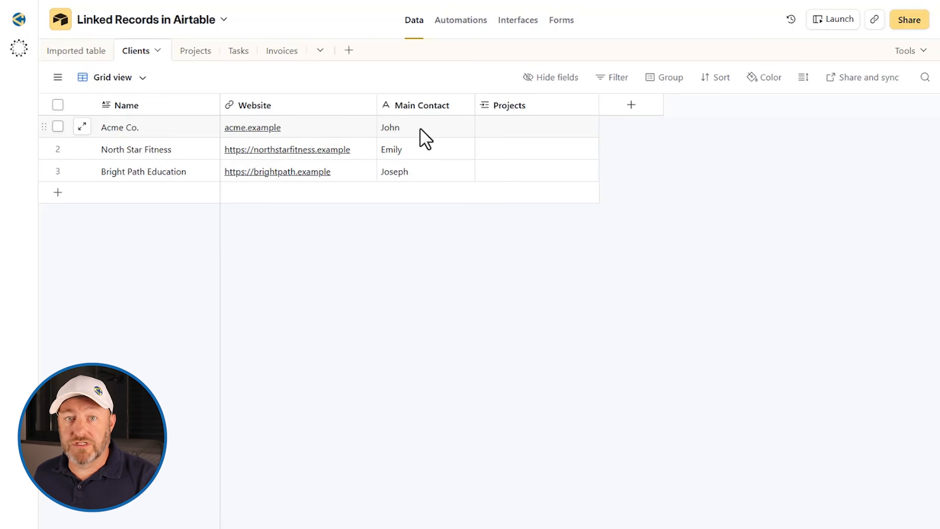
Step: Add a field named Link to Projects to the Tasks table, linking to the Projects table with linking to multiple records turned off
left_click(189, 51)
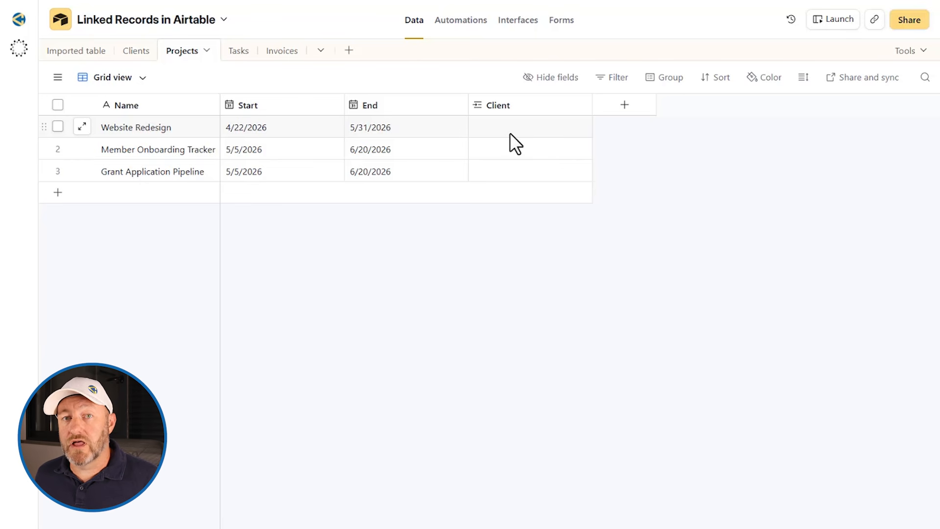
left_click(237, 51)
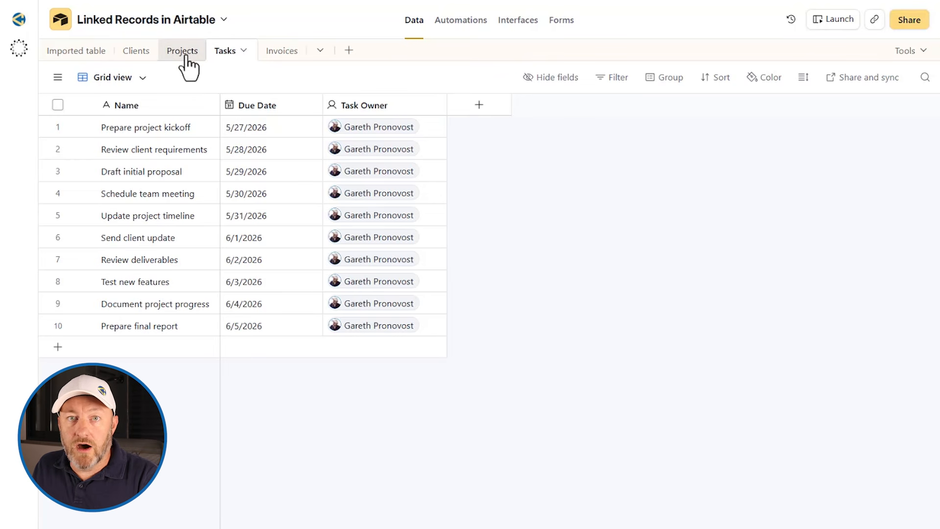
left_click(479, 105)
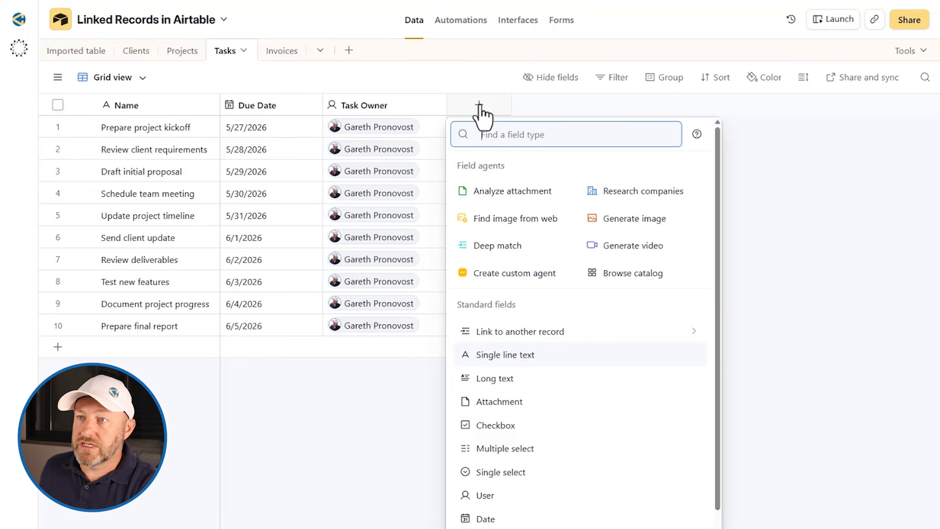
type("link")
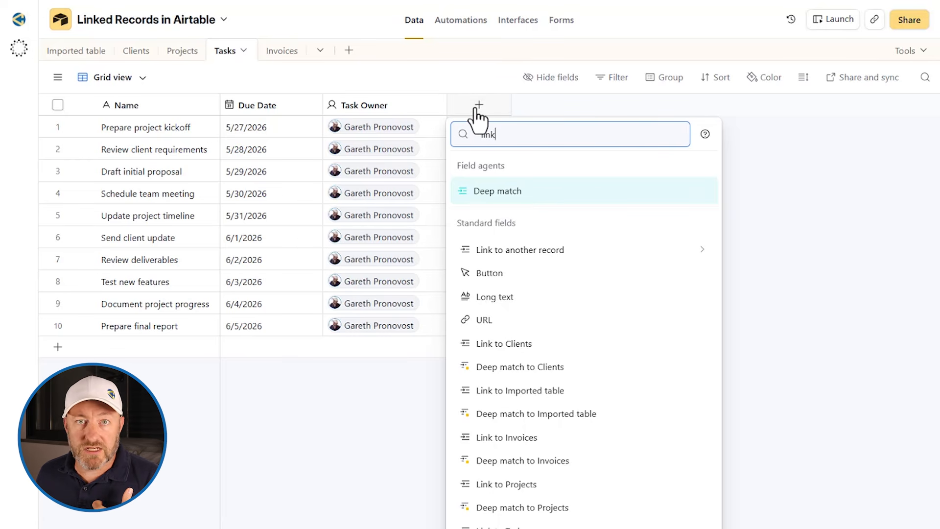
left_click(499, 250)
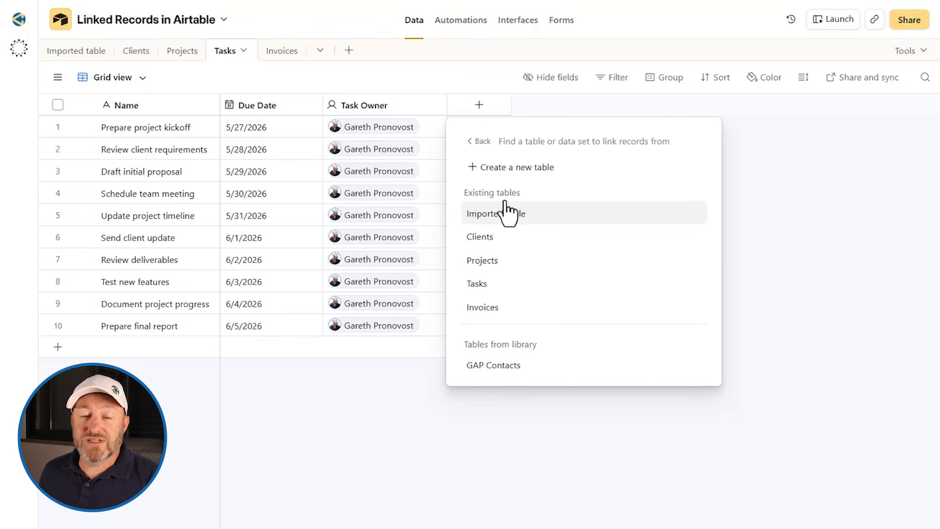
left_click(497, 263)
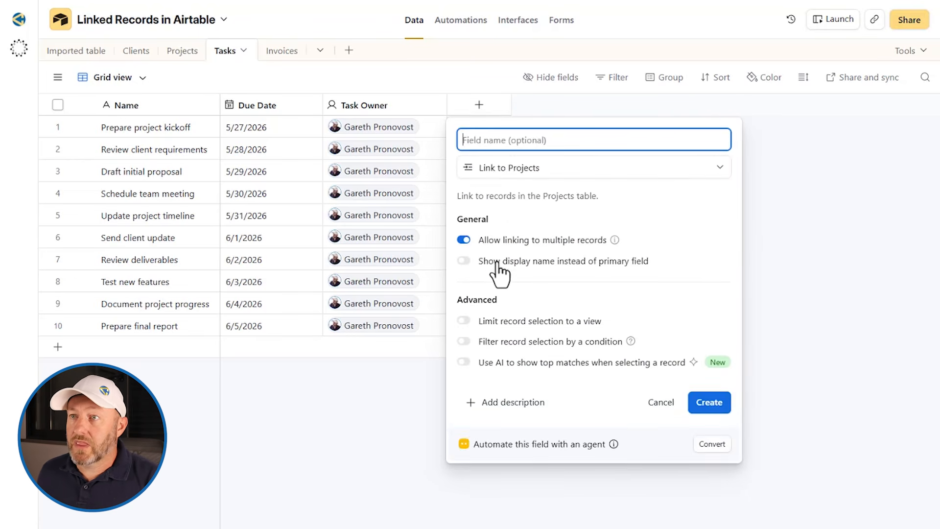
type("Link to Projects")
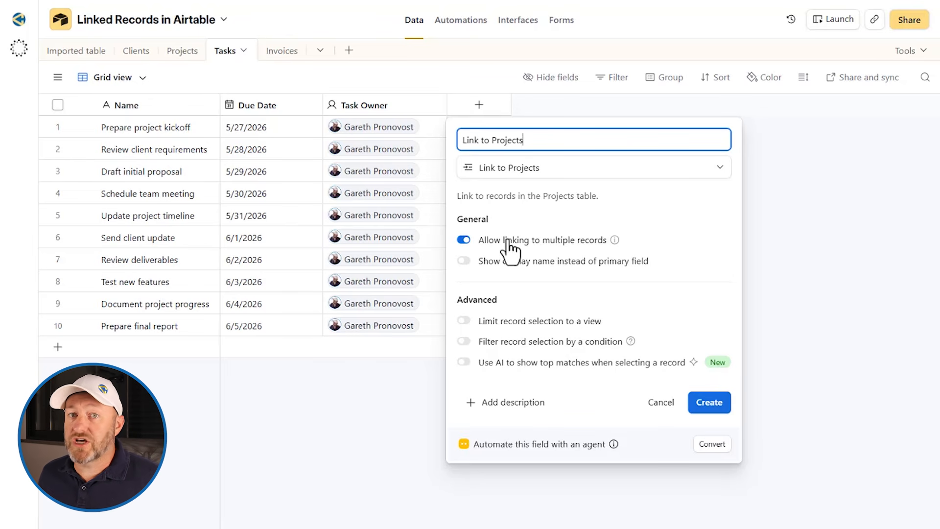
left_click(508, 240)
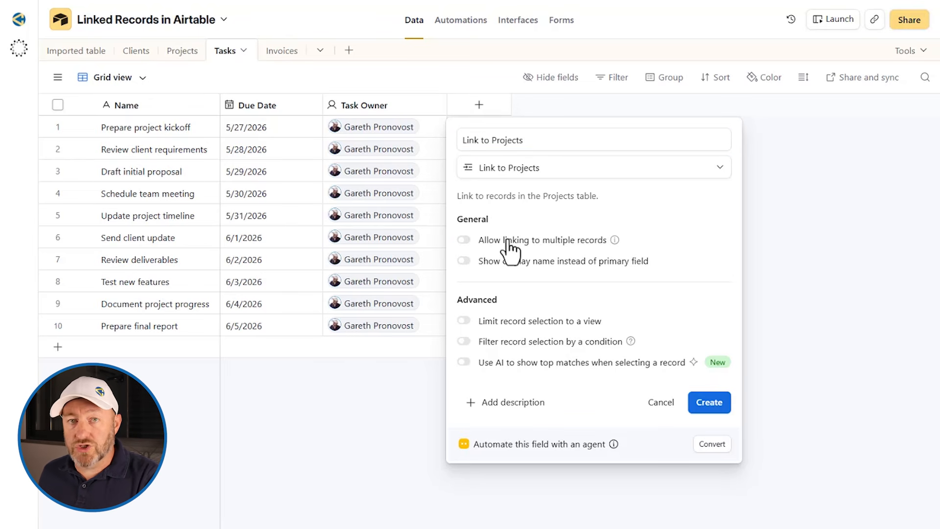
left_click(711, 405)
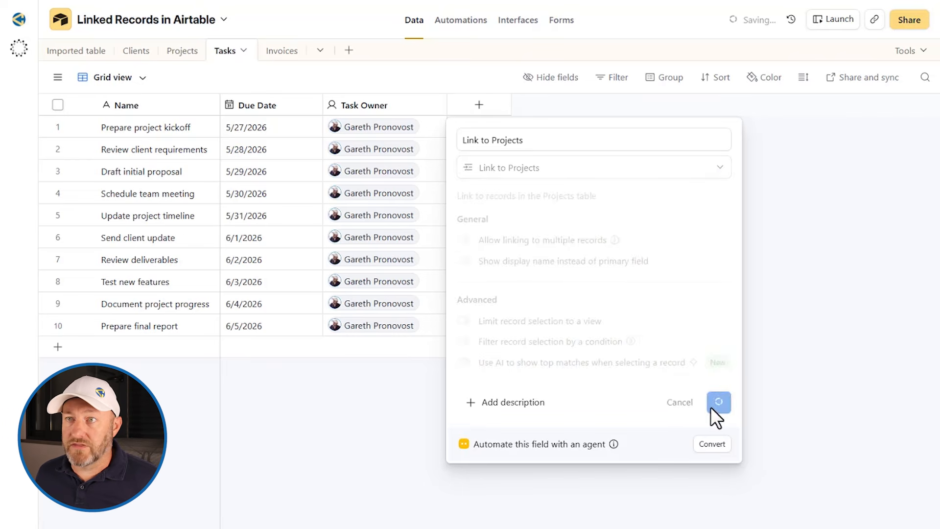
Step: Review the settings of the Tasks link field in the Projects table, including whether multiple records can be linked
left_click(179, 50)
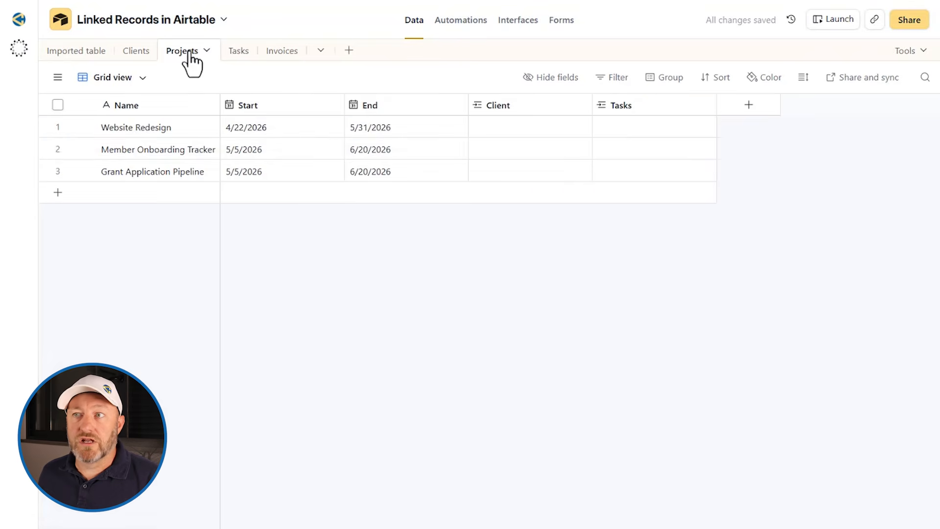
double_click(655, 104)
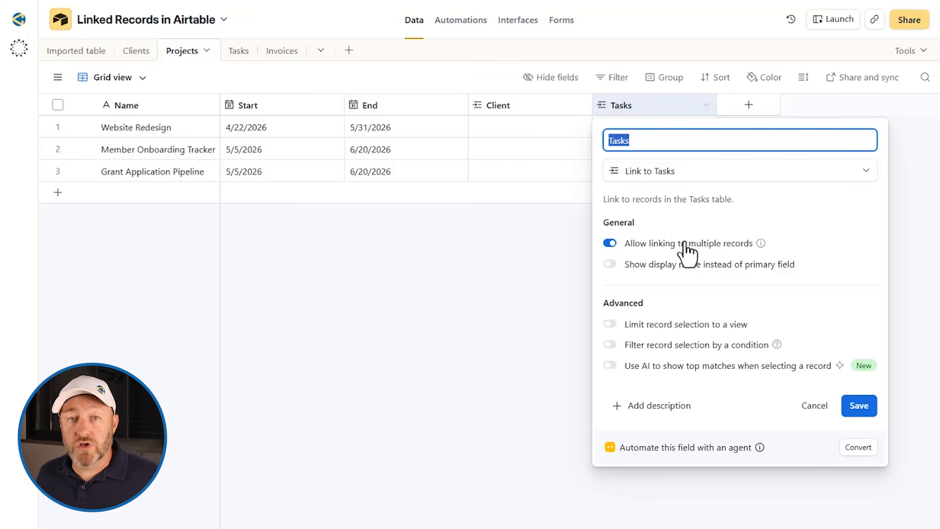
left_click(858, 406)
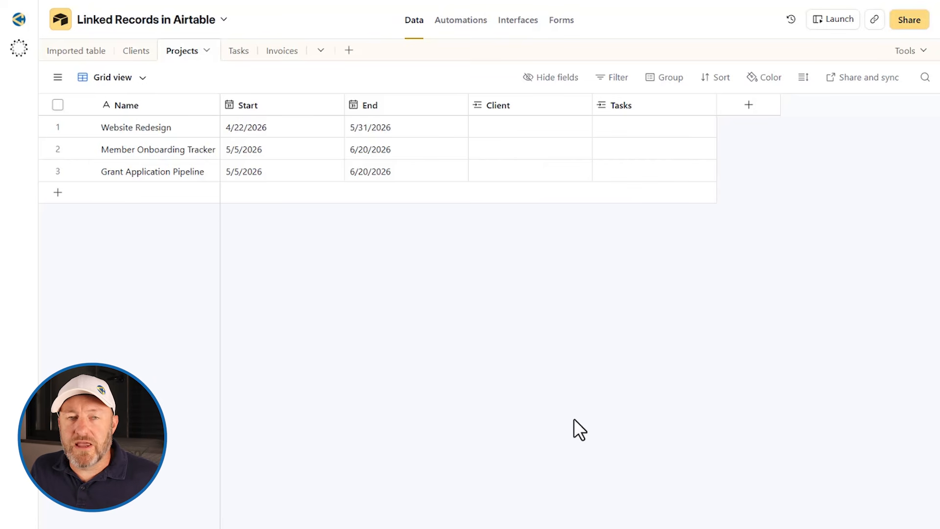
Step: Examine the repeated client and project names in the imported table's Acme rows
left_click(93, 51)
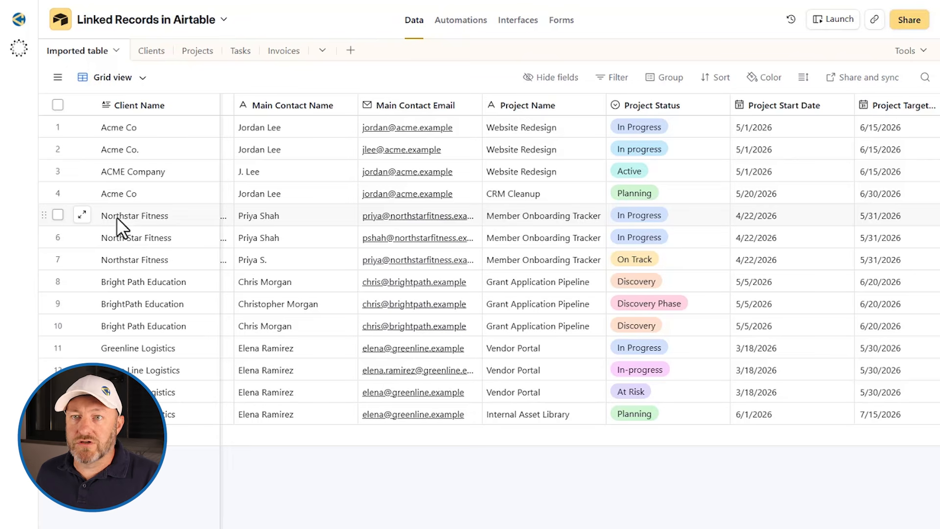
left_click(119, 150)
left_click(524, 149)
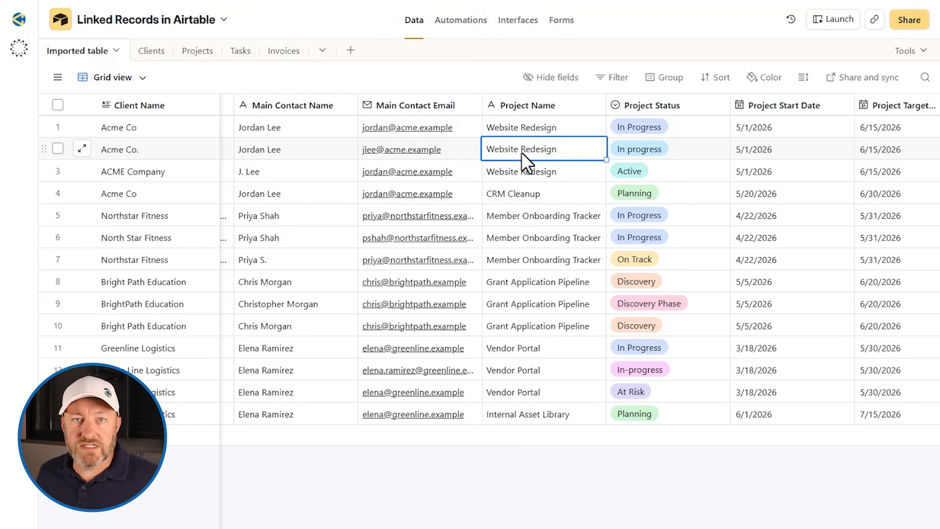
Step: Link the Website Redesign project to the Acme Co. record in the Clients table
left_click(150, 54)
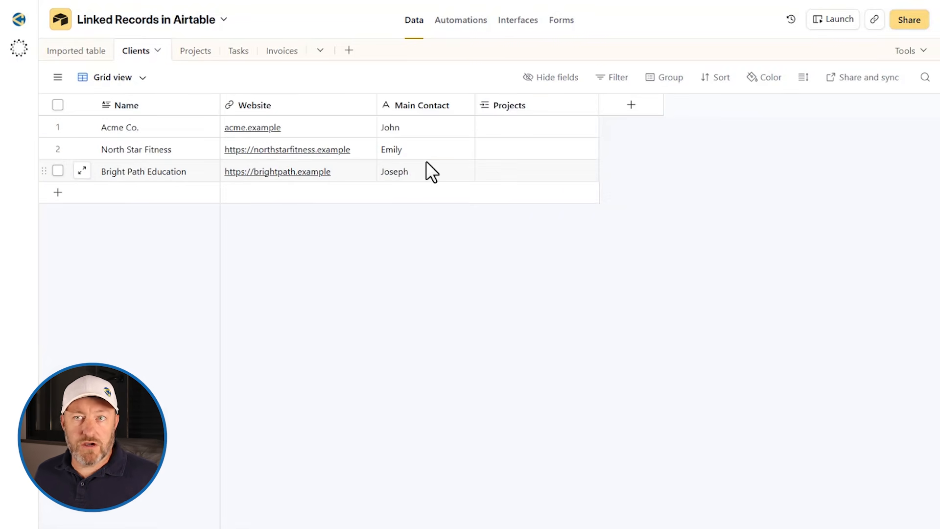
left_click(488, 132)
left_click(486, 127)
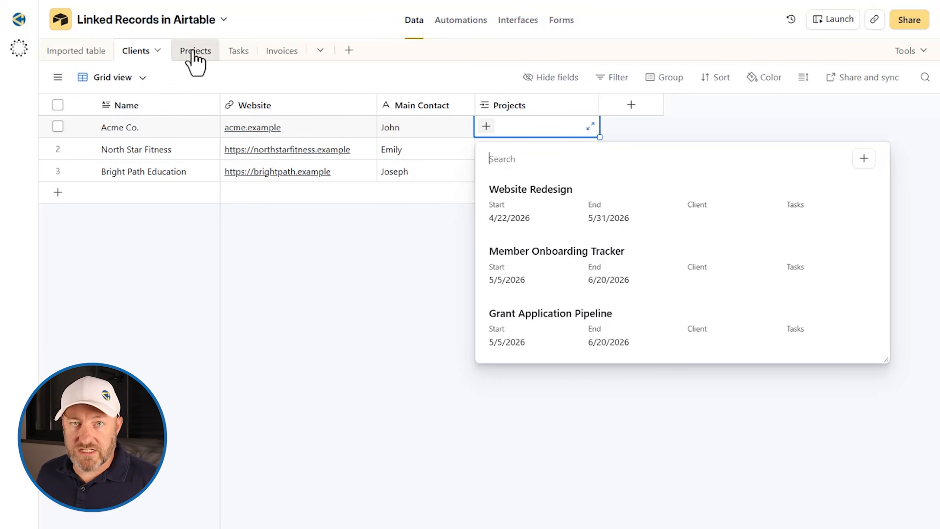
left_click(539, 201)
left_click(539, 260)
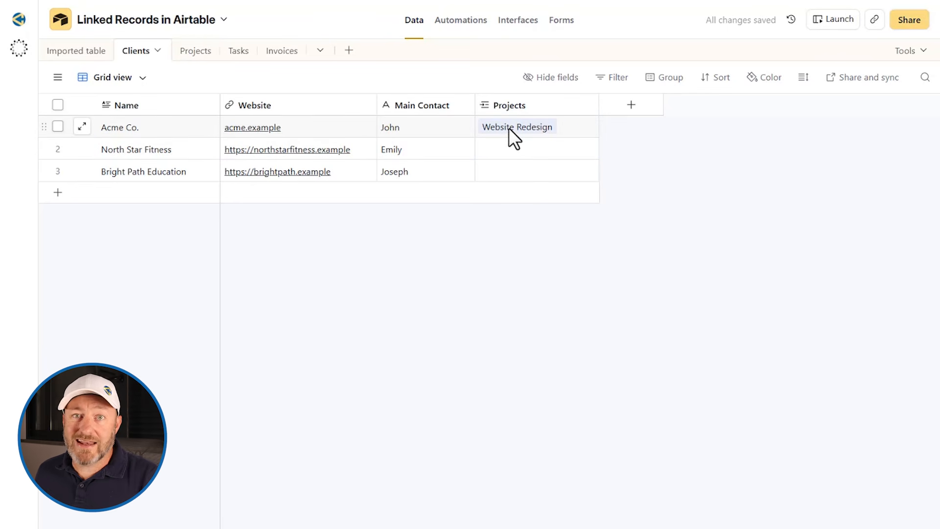
Step: In the Projects table, link Prepare project kickoff, Review client requirements and Draft initial proposal as tasks of Website Redesign
left_click(198, 53)
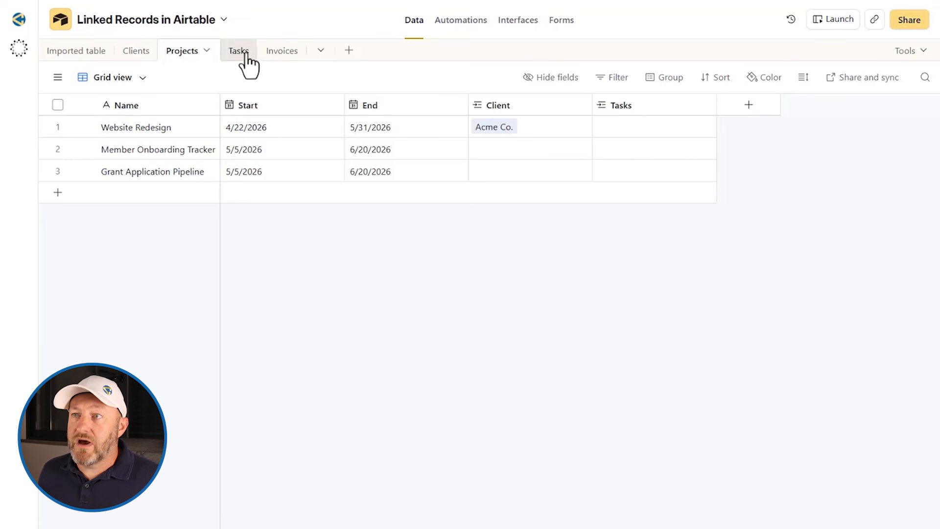
left_click(605, 129)
left_click(604, 128)
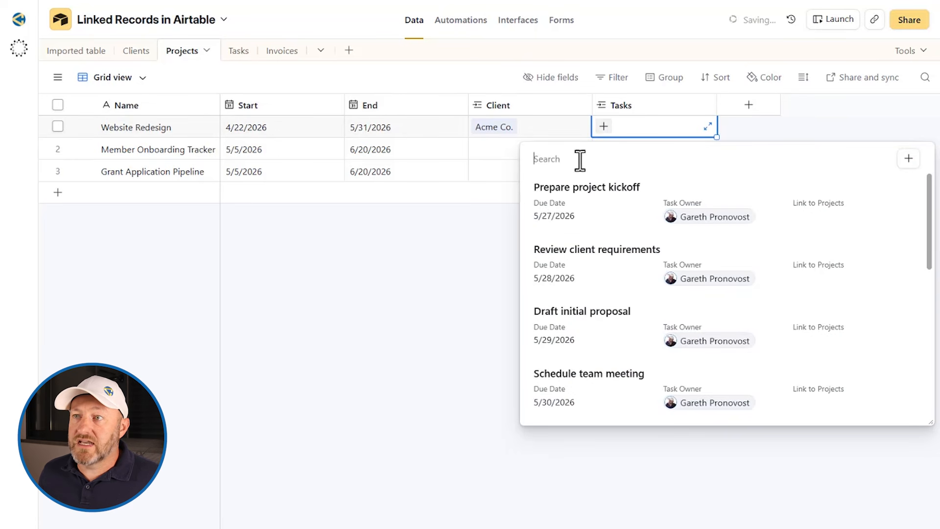
left_click(557, 204)
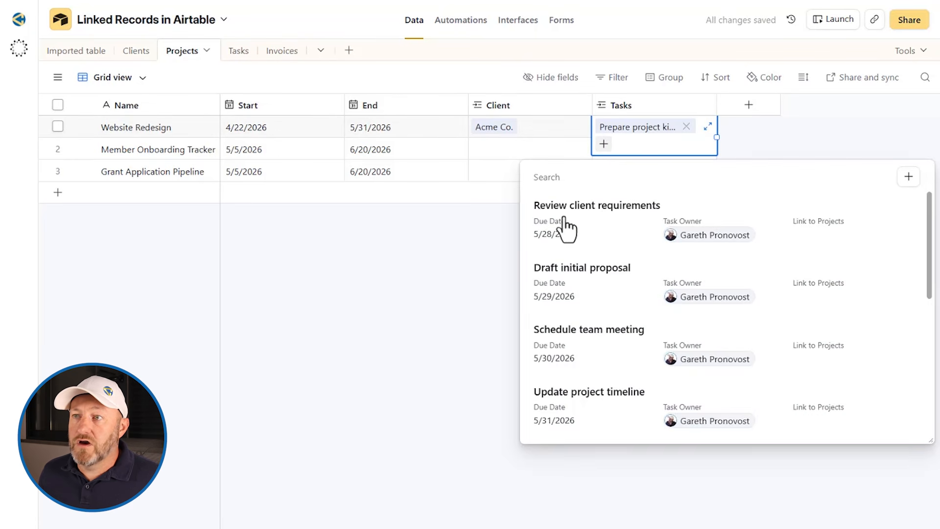
left_click(563, 227)
left_click(708, 144)
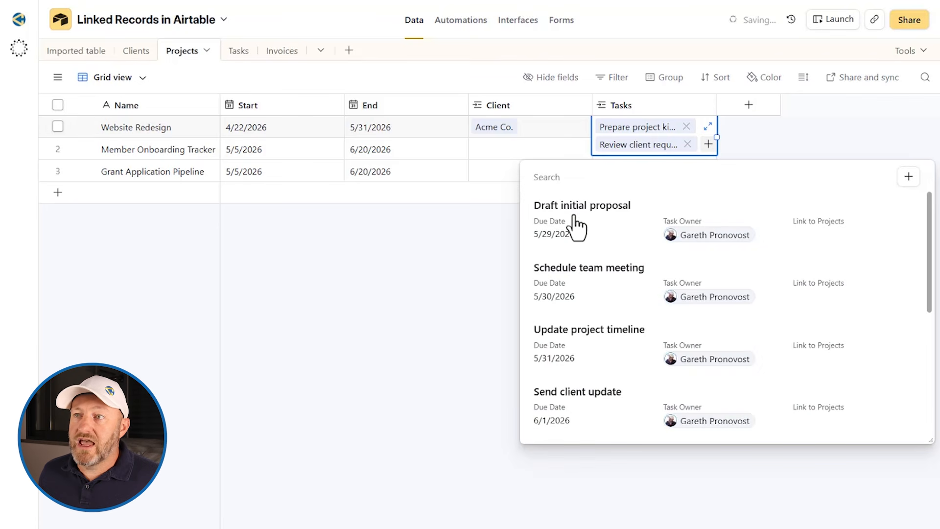
left_click(572, 214)
left_click(581, 281)
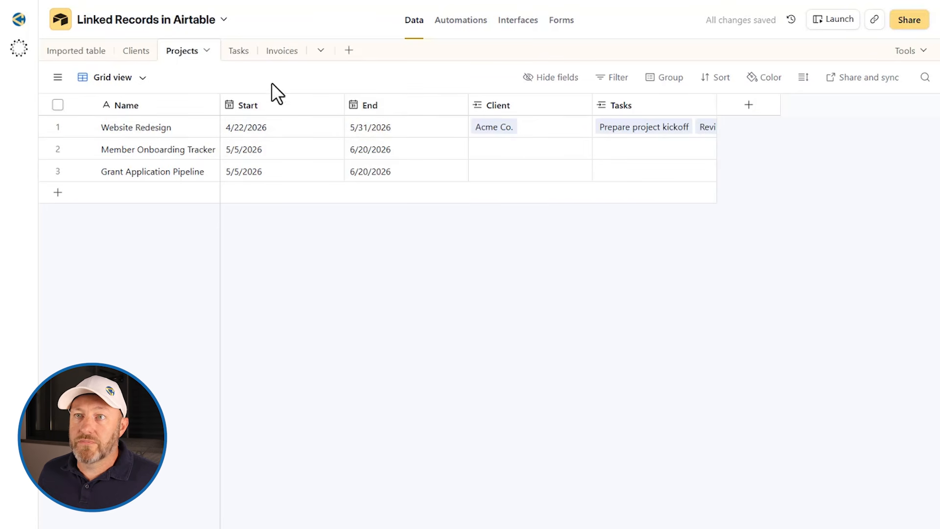
Step: In the Tasks table, link Schedule team meeting to Member Onboarding Tracker and fill that link down through Review deliverables
left_click(239, 52)
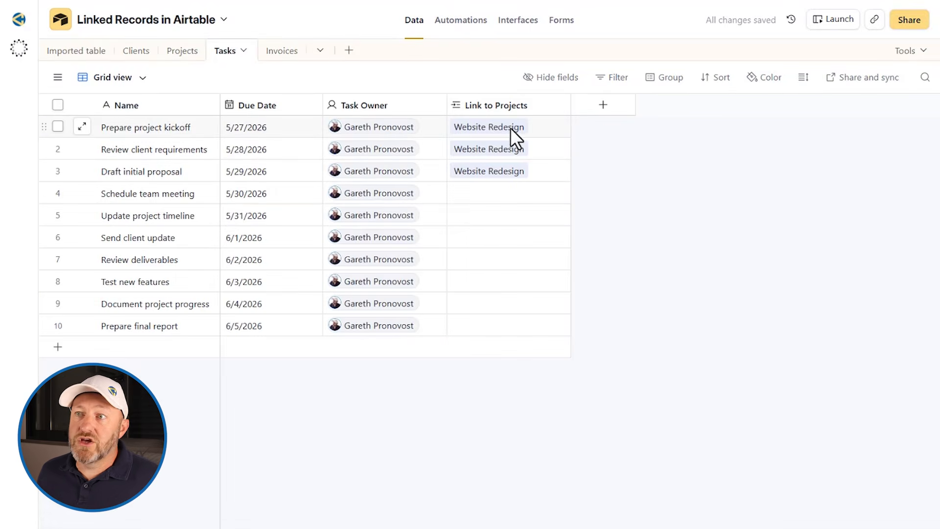
left_click(473, 197)
left_click(458, 193)
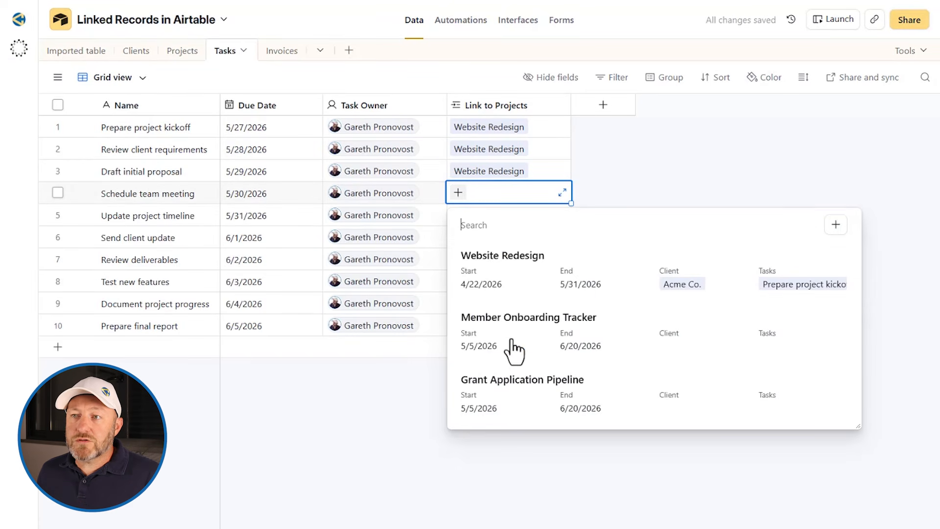
left_click(514, 353)
left_click_drag(564, 239, 559, 262)
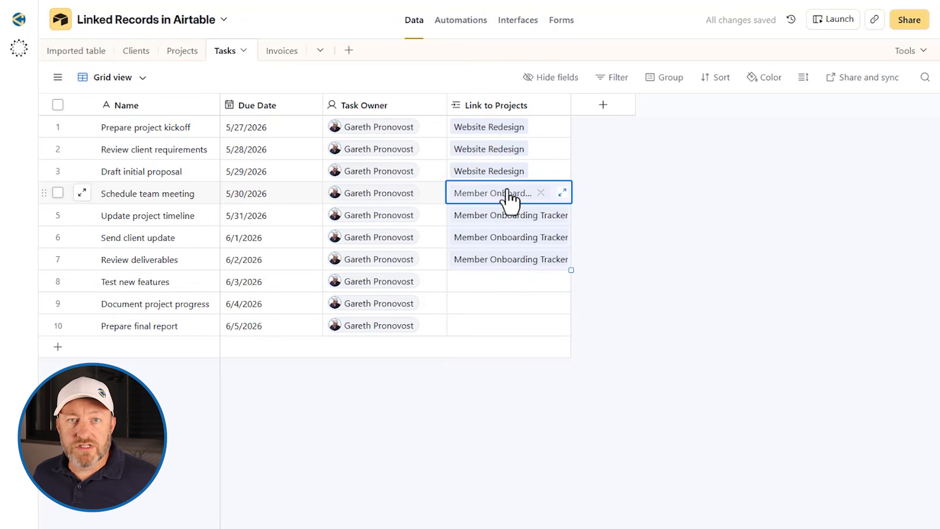
left_click(603, 213)
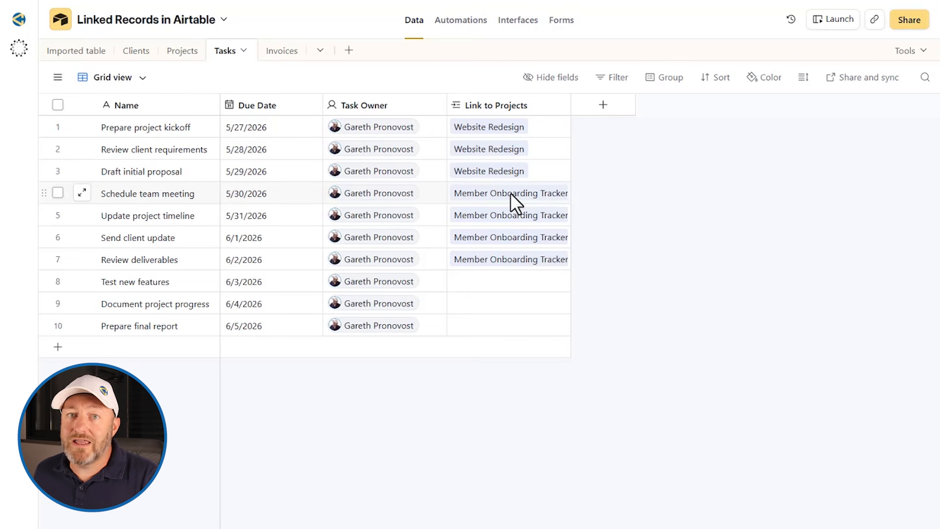
Step: Link the Test new features task to Grant Application Pipeline and fill that link down through Prepare final report
left_click(460, 284)
left_click(459, 283)
left_click(510, 473)
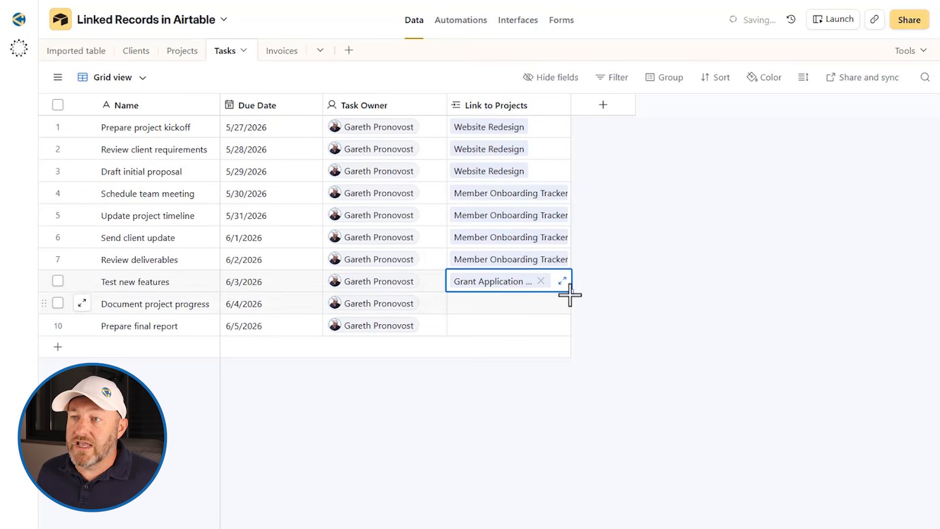
left_click_drag(567, 325, 567, 326)
Step: In the Projects table, set the client of Member Onboarding Tracker to North Star Fitness and of Grant Application Pipeline to Bright Path Education
left_click(184, 53)
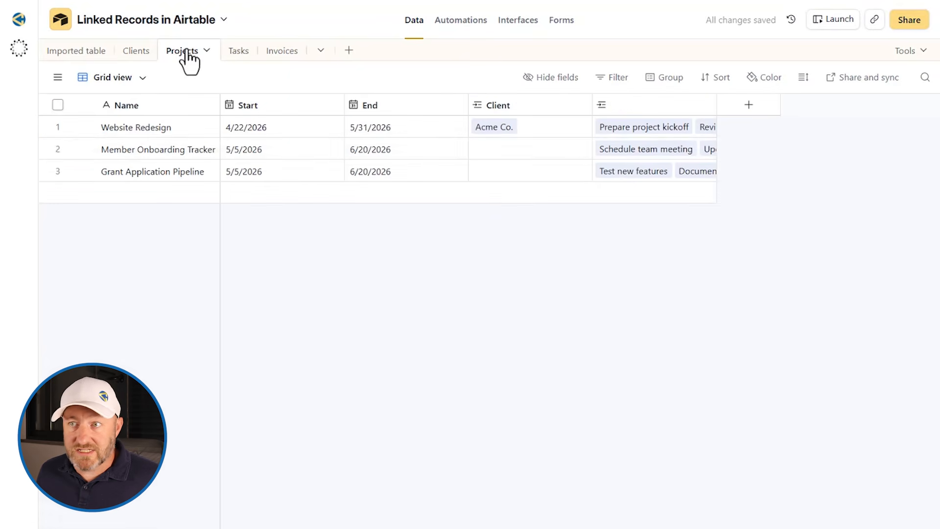
left_click(485, 151)
left_click(480, 149)
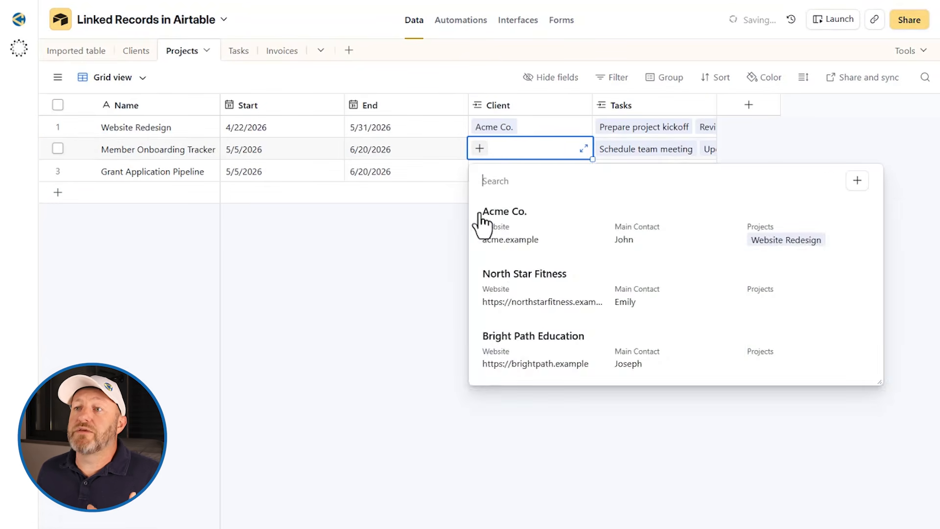
left_click(518, 283)
left_click(485, 172)
left_click(479, 171)
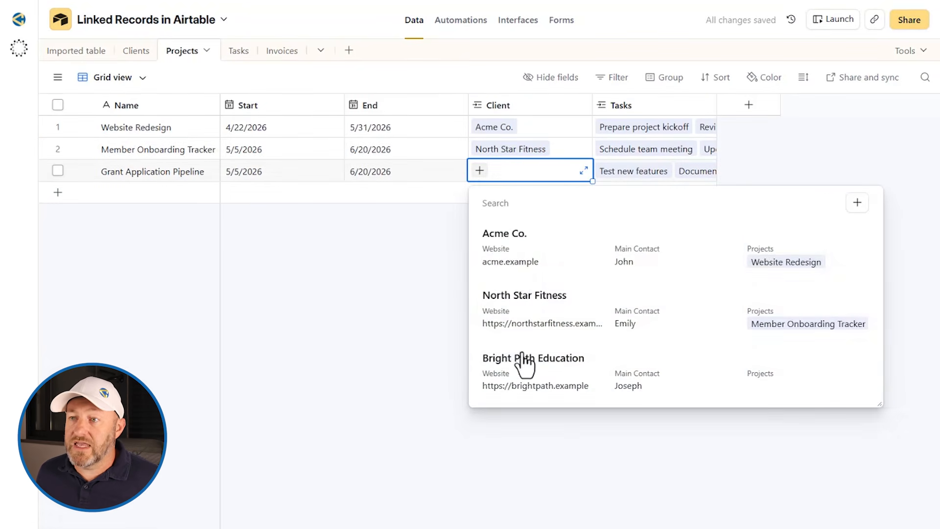
left_click(517, 344)
left_click(525, 360)
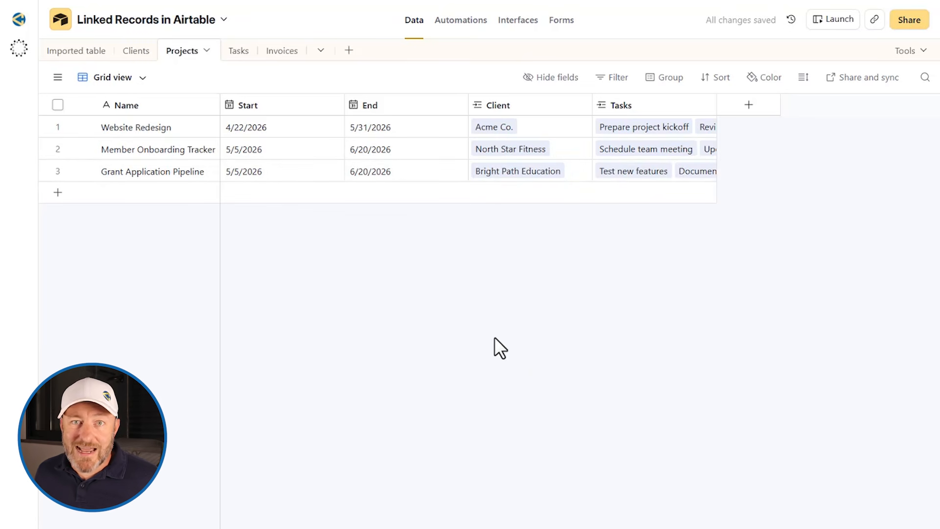
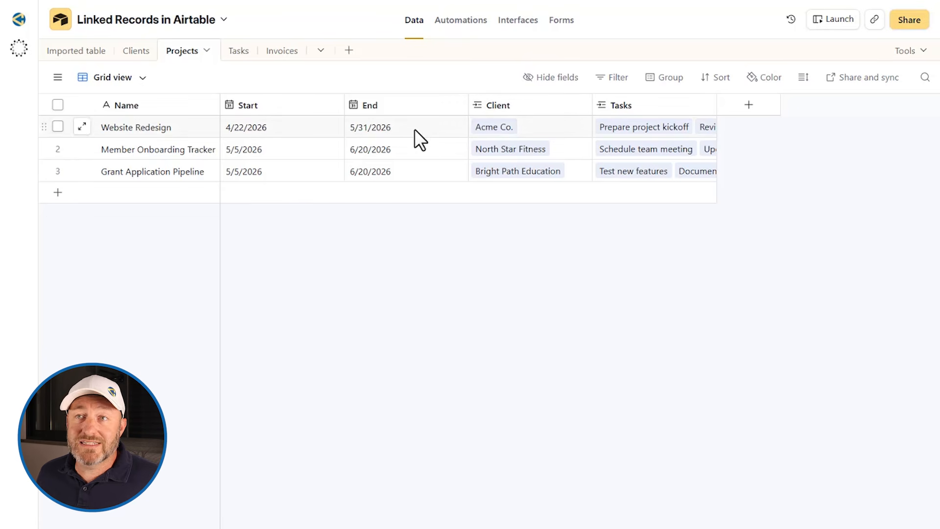
Step: Compare the multiple-record linking setting of the Client field in the Projects table with the Projects field in the Clients table
left_click(504, 105)
double_click(505, 106)
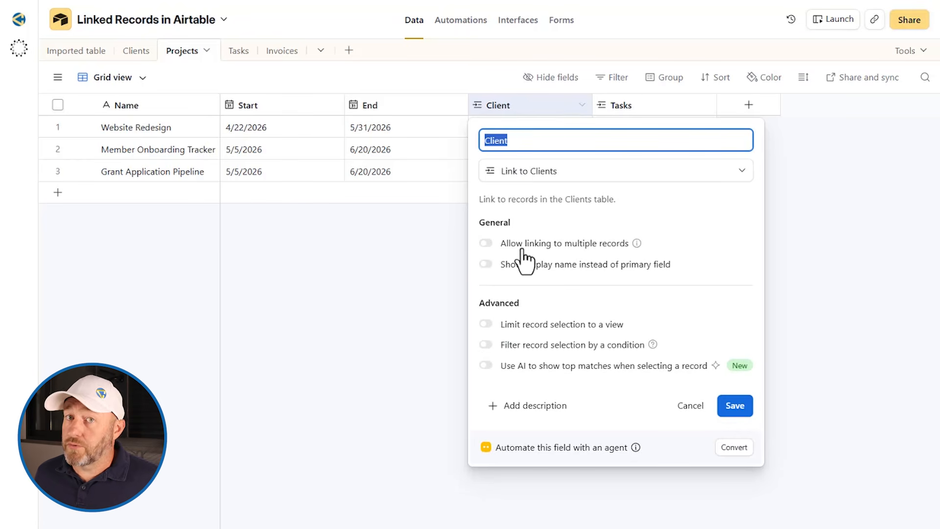
left_click(367, 249)
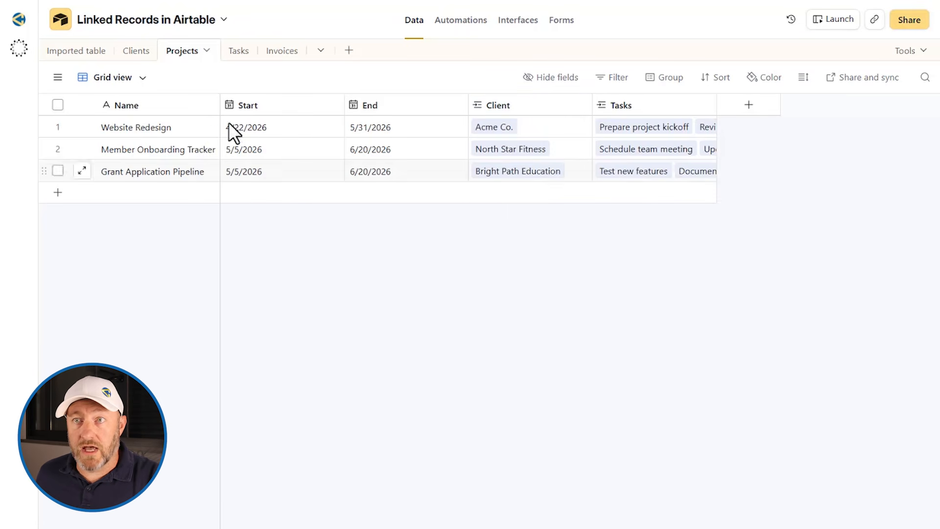
left_click(135, 53)
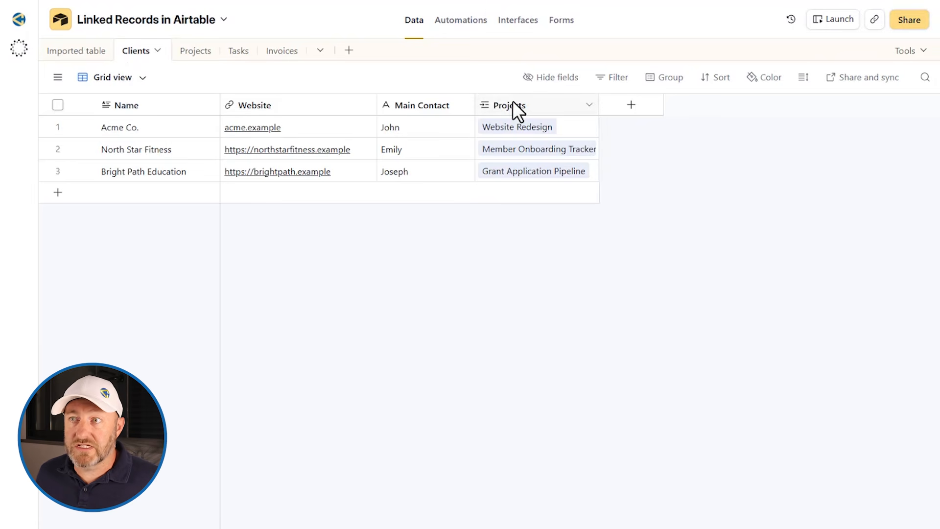
double_click(514, 105)
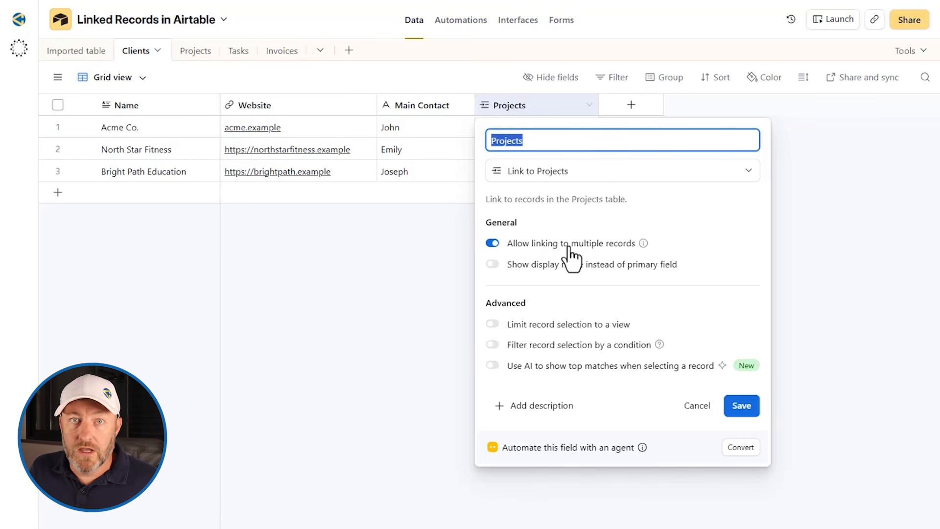
left_click(387, 255)
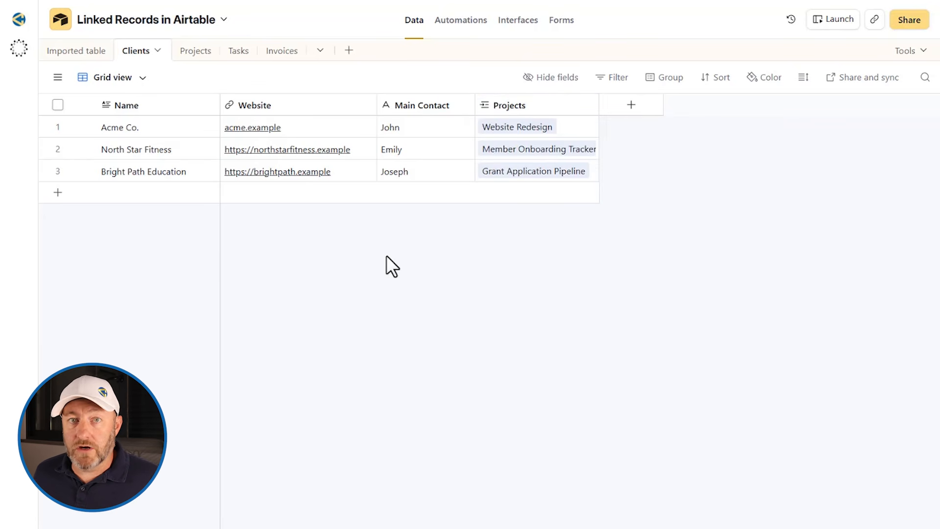
Step: Switch multiple-record linking on and back off for the Client field in the Projects table, and save the field
left_click(193, 52)
left_click(533, 103)
double_click(532, 103)
left_click(493, 244)
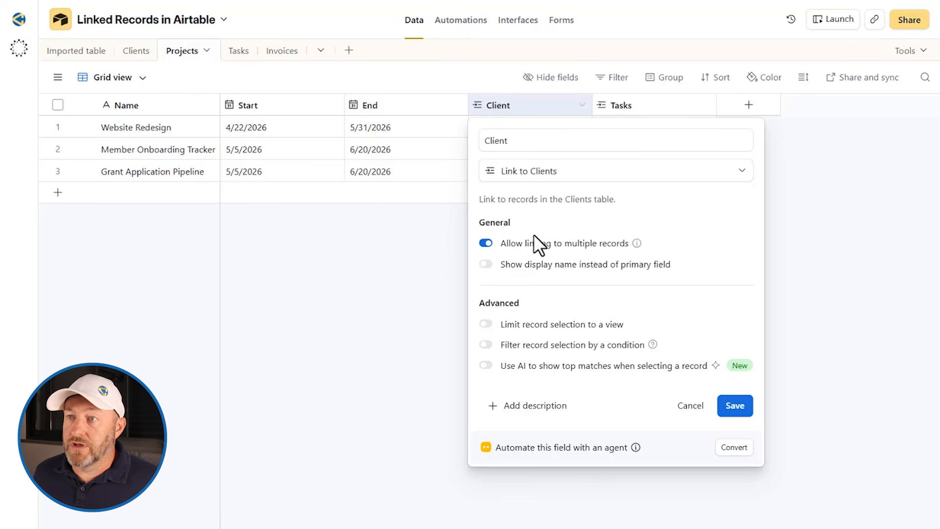
left_click(487, 243)
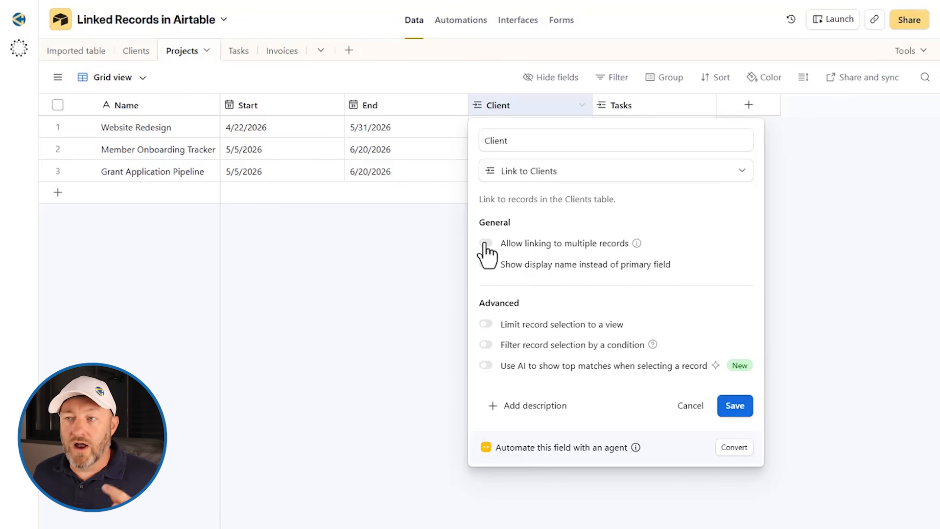
left_click(735, 406)
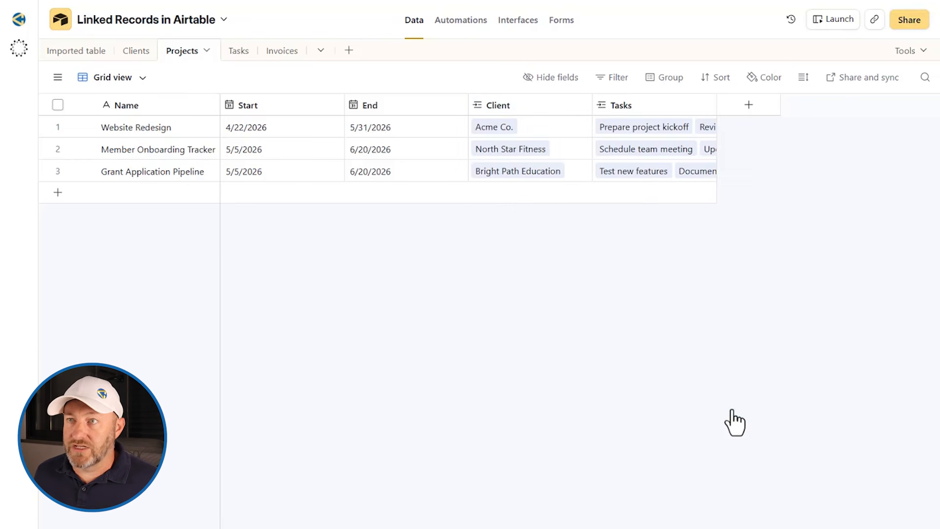
Step: In the Clients table, turn off linking to multiple records for the Projects field and save the change
left_click(138, 52)
double_click(509, 107)
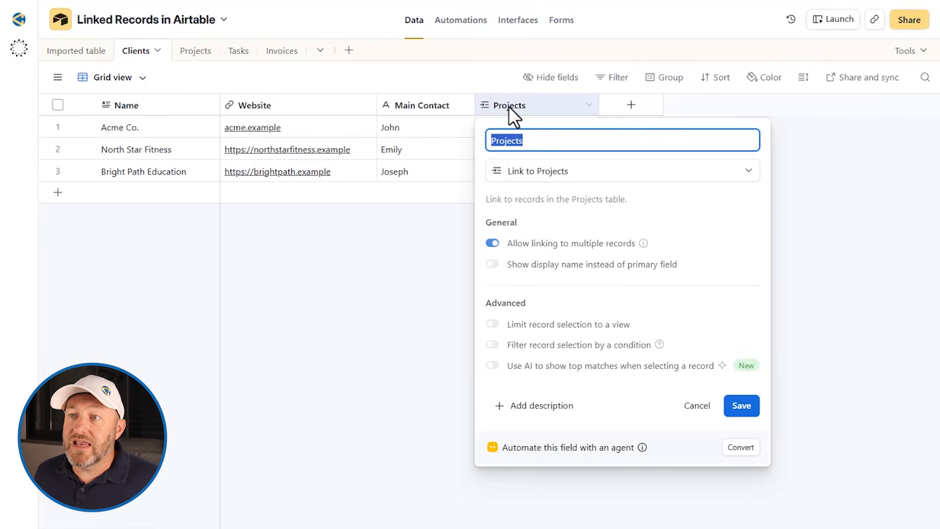
left_click(493, 243)
left_click(741, 412)
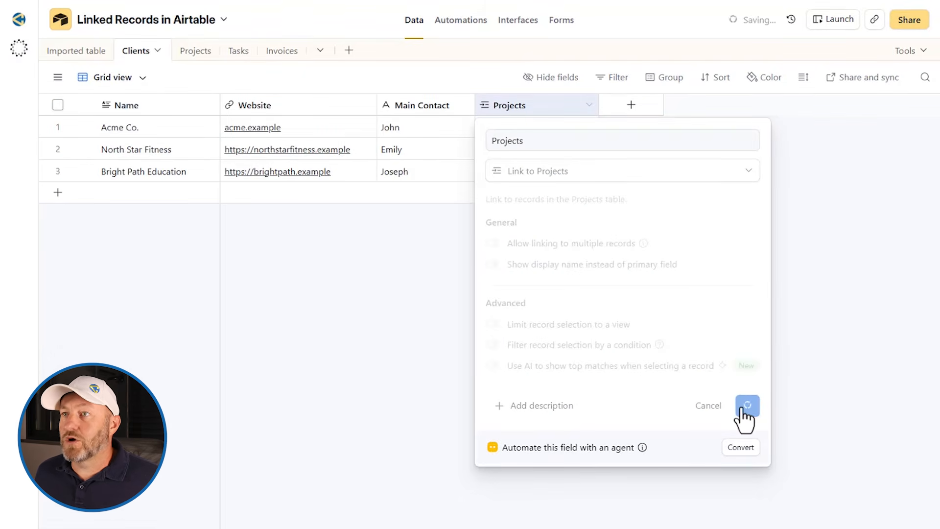
left_click(598, 448)
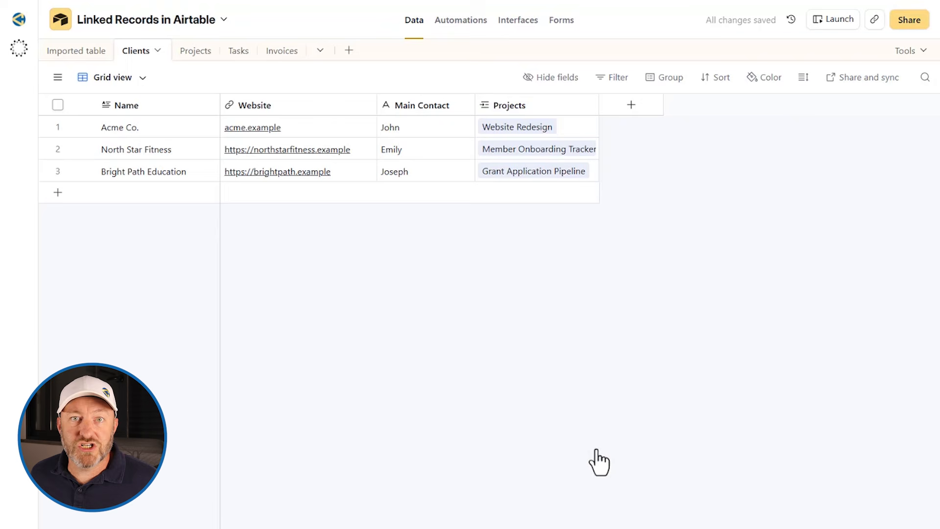
Step: Check the link settings of the Projects field in the Clients table again without changing them
left_click(536, 129)
double_click(532, 106)
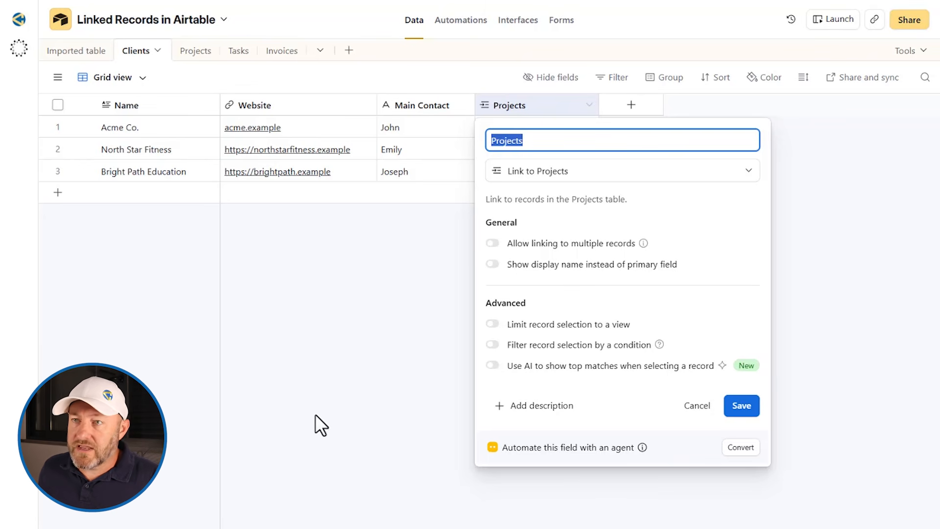
left_click(335, 361)
Step: From the Prepare project kickoff task, open the linked Website Redesign record and review its start and end dates
left_click(194, 52)
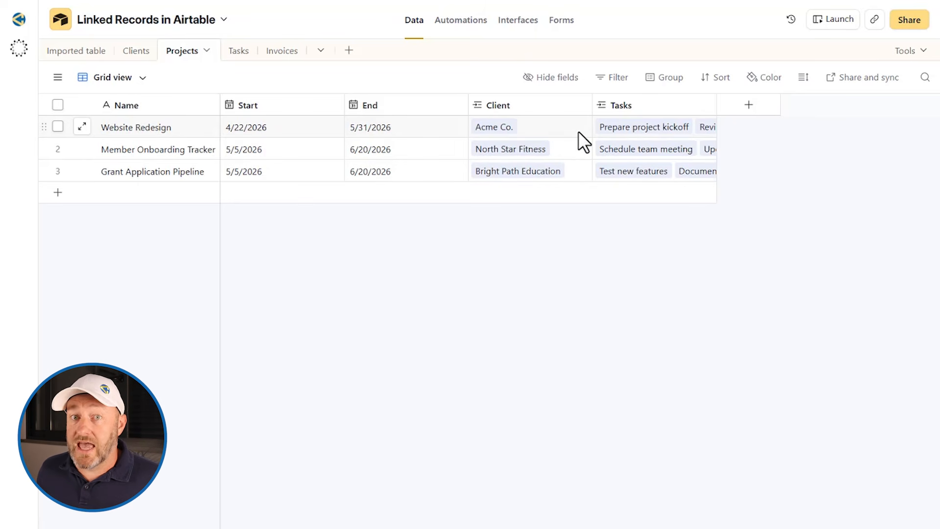
left_click(239, 51)
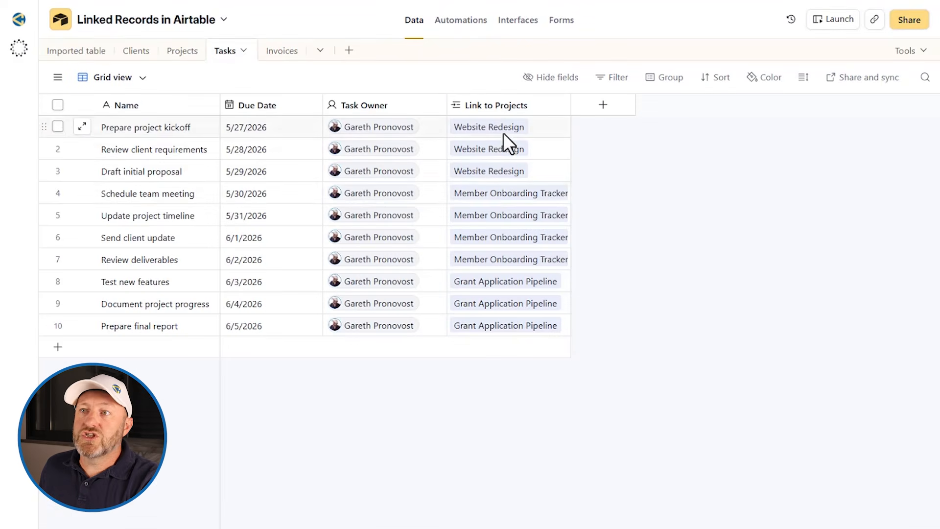
left_click(497, 128)
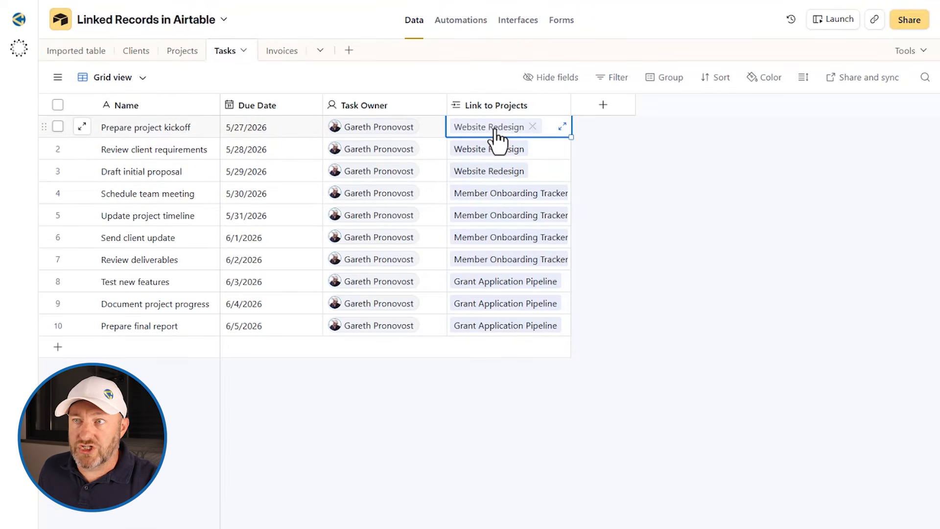
left_click(490, 127)
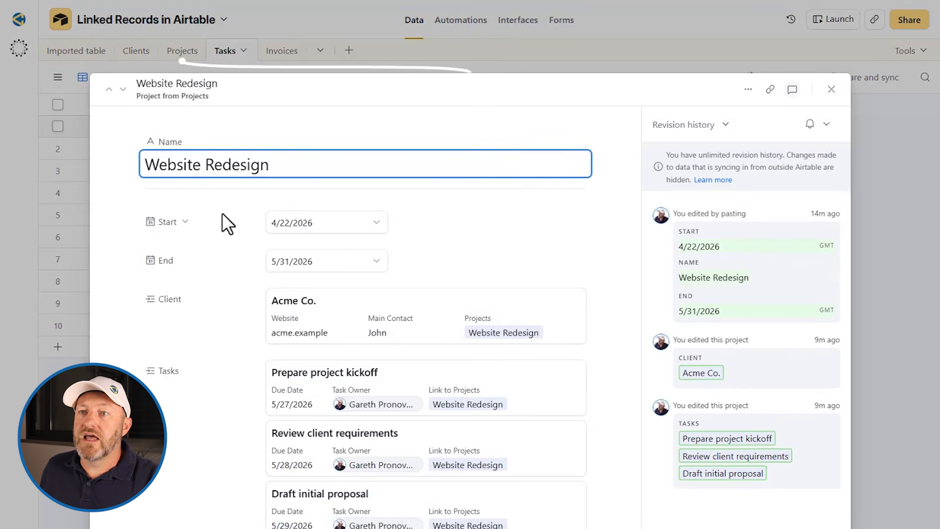
left_click(283, 224)
left_click(430, 225)
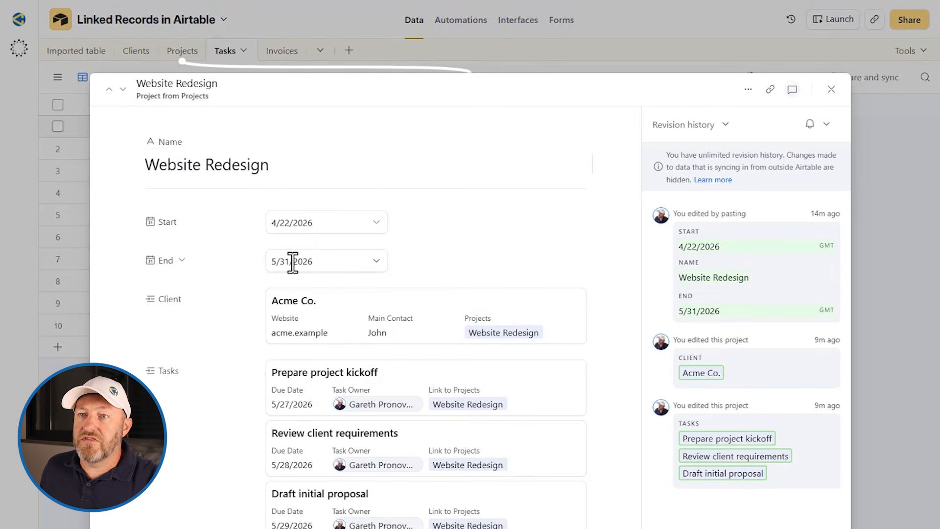
left_click(291, 261)
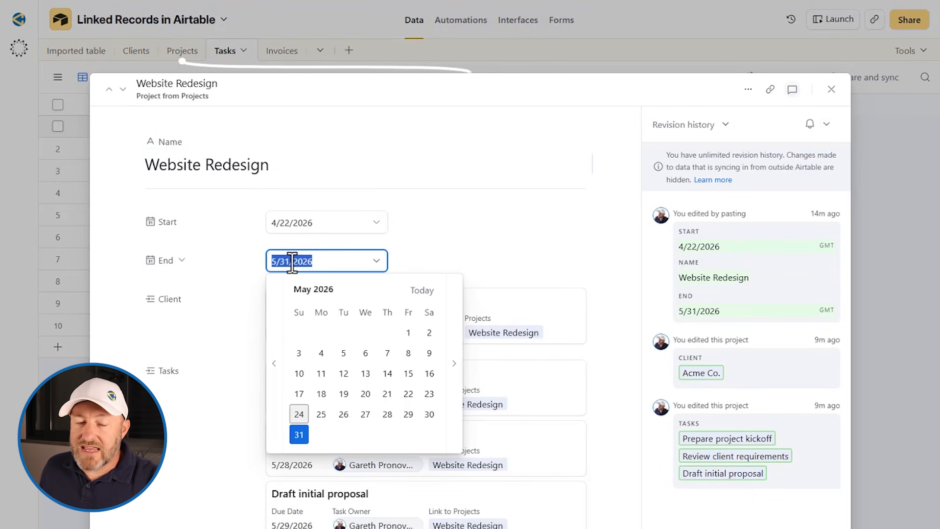
left_click(415, 249)
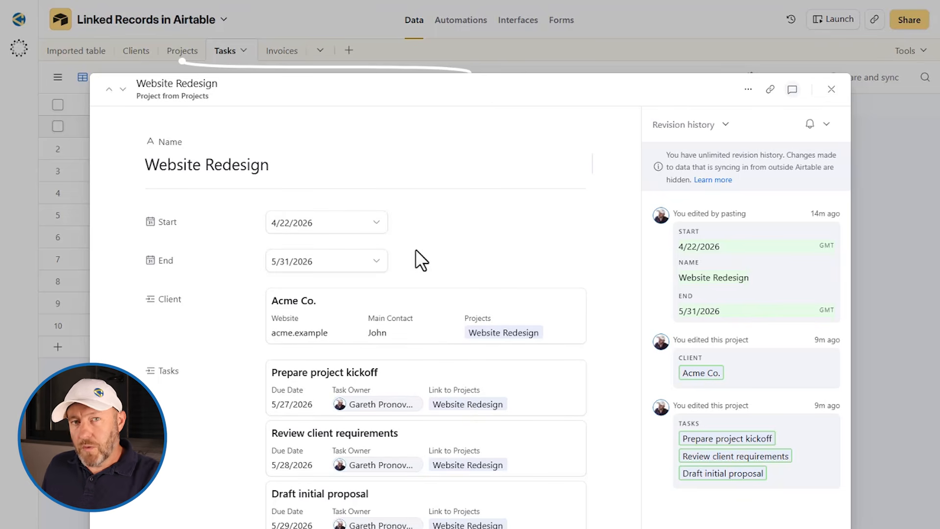
left_click(832, 89)
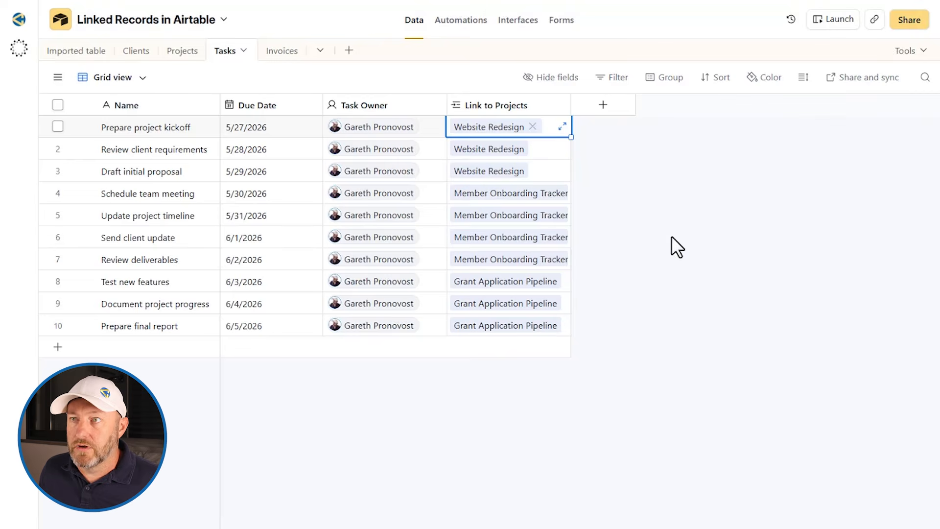
Step: In the Tasks table, add lookup fields for the project's Start and End dates through Link to Projects
right_click(524, 108)
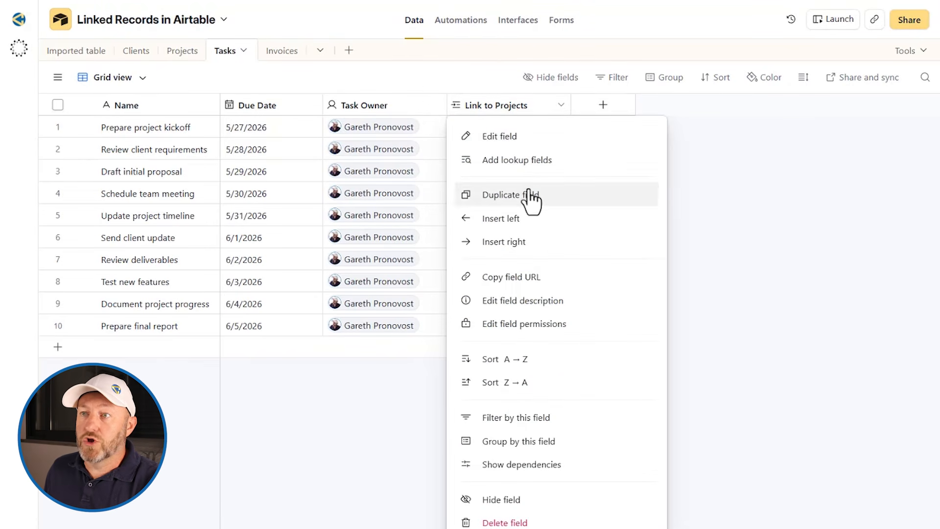
left_click(520, 161)
left_click(410, 300)
left_click(413, 317)
left_click(561, 527)
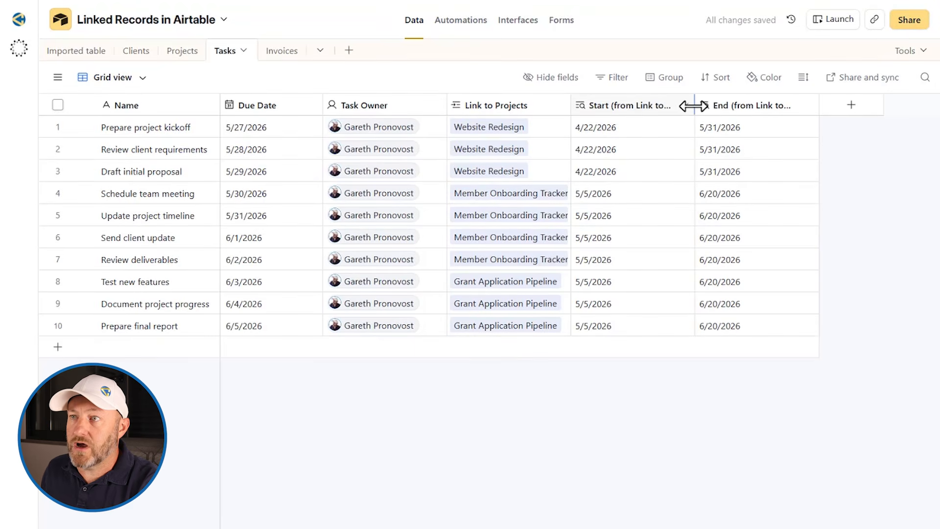
left_click(607, 129)
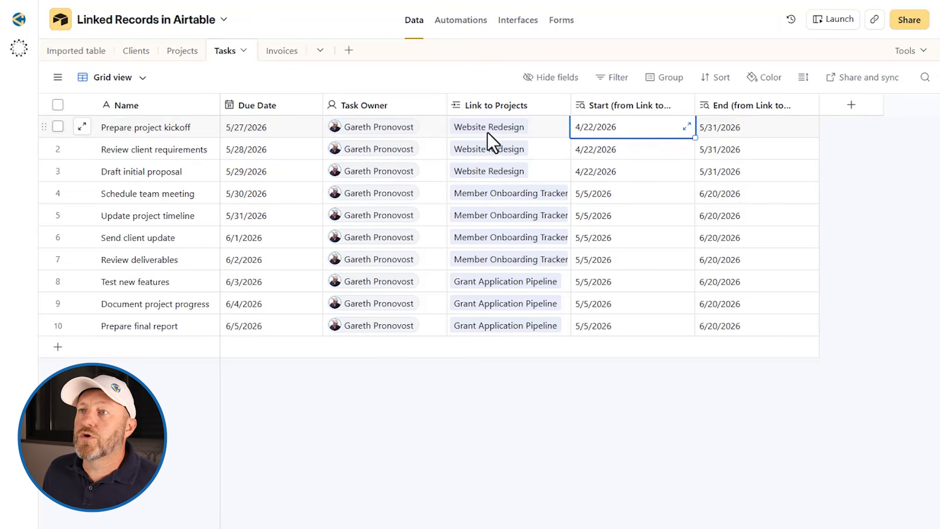
Step: Replace the Draft initial proposal task's Website Redesign link with Member Onboarding Tracker
left_click(493, 171)
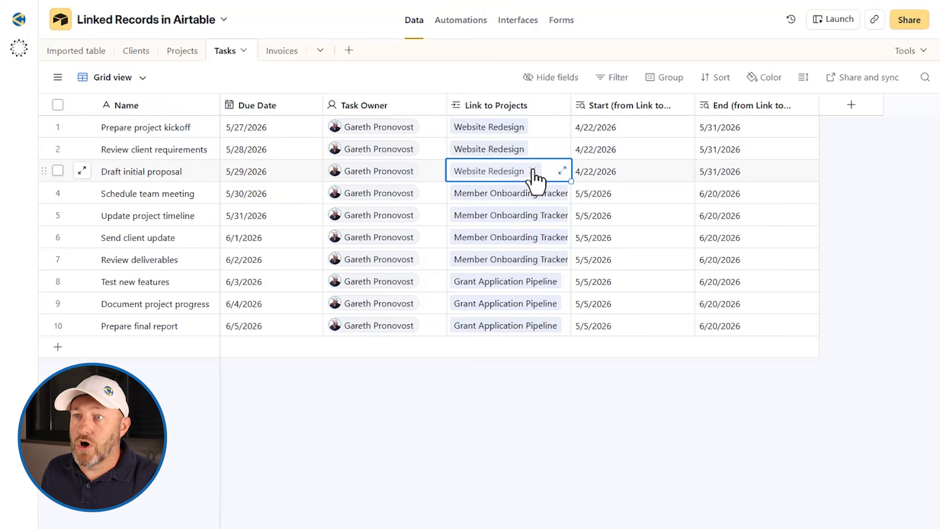
left_click(533, 170)
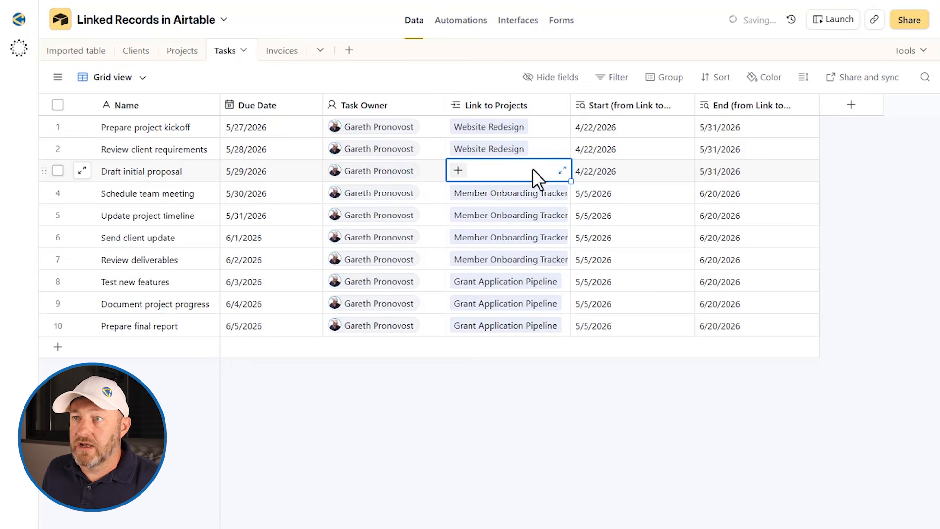
left_click(457, 172)
left_click(486, 294)
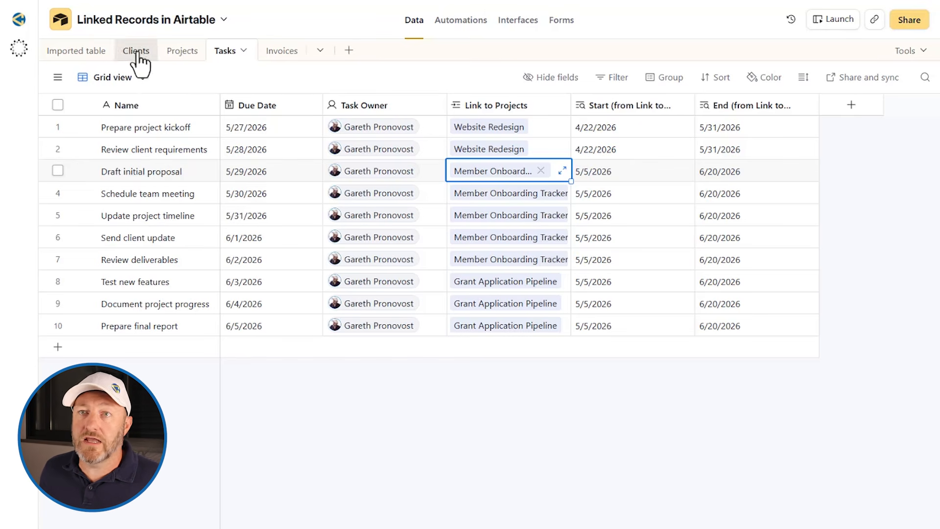
Step: In the Imported table, examine the repeated client names, websites and project names in the Northstar Fitness rows
left_click(82, 51)
left_click(146, 219)
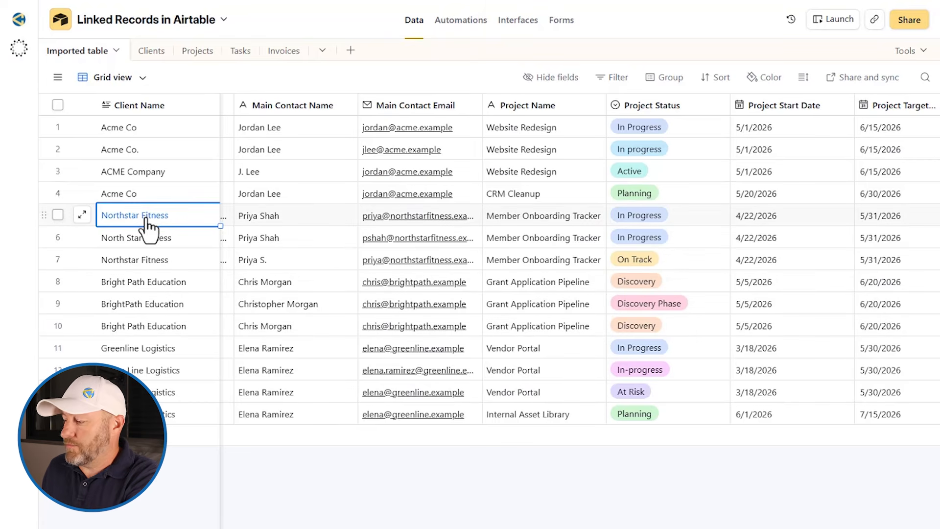
key("Right")
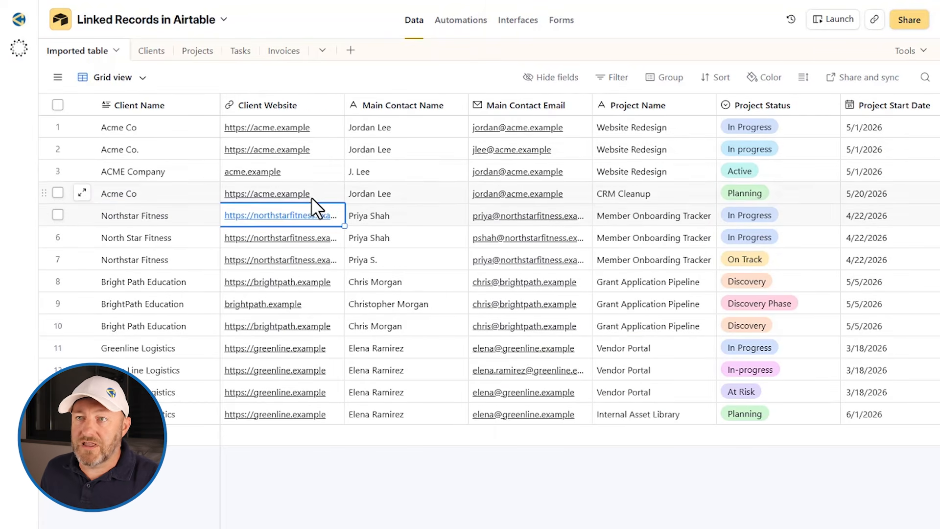
left_click(164, 264)
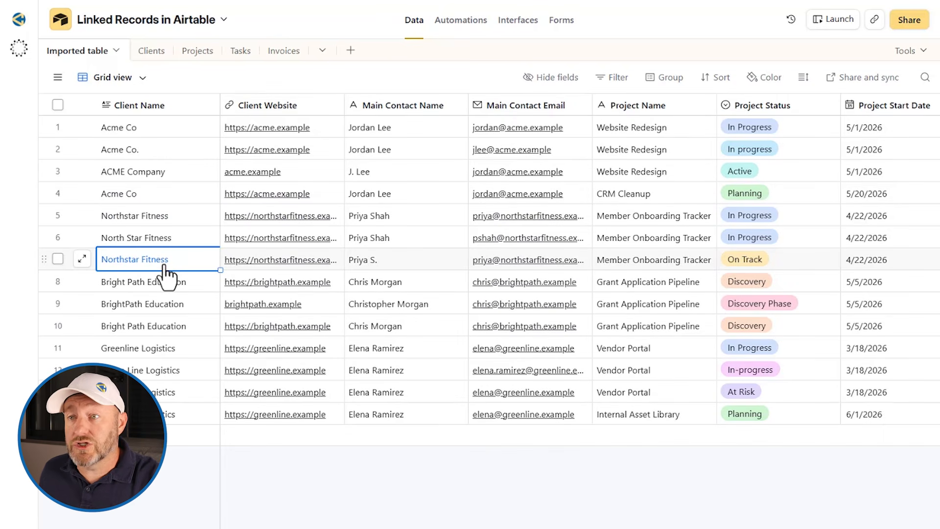
left_click(668, 239)
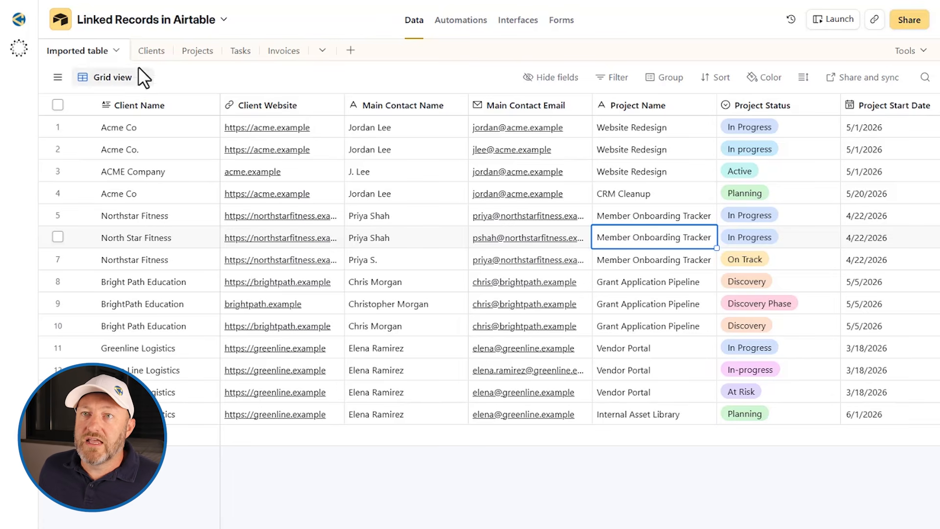
Step: Look over the Clients table, and in the Projects table review the Client link field's configuration options
left_click(147, 51)
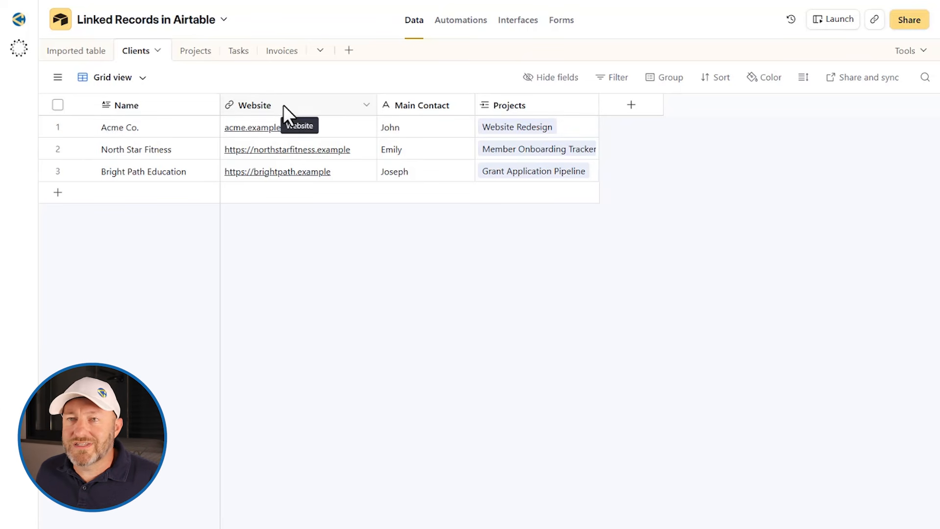
left_click(192, 51)
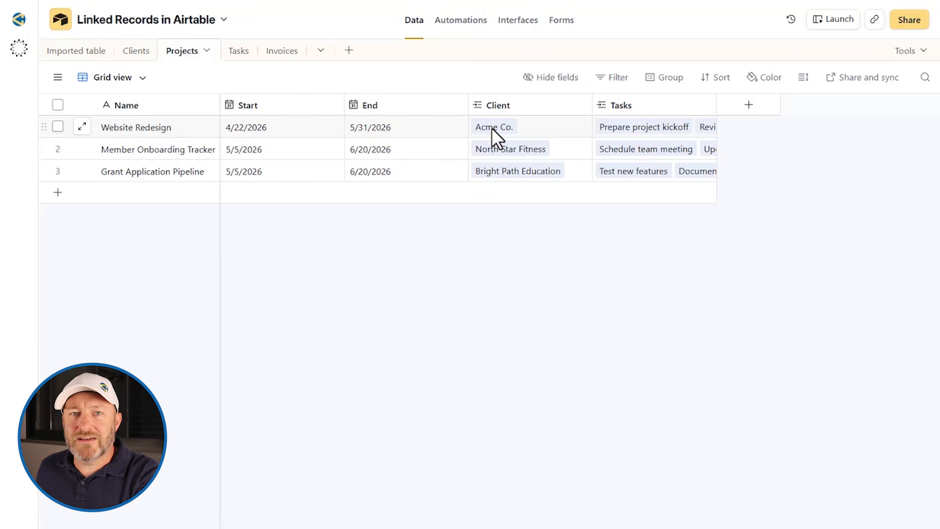
double_click(522, 104)
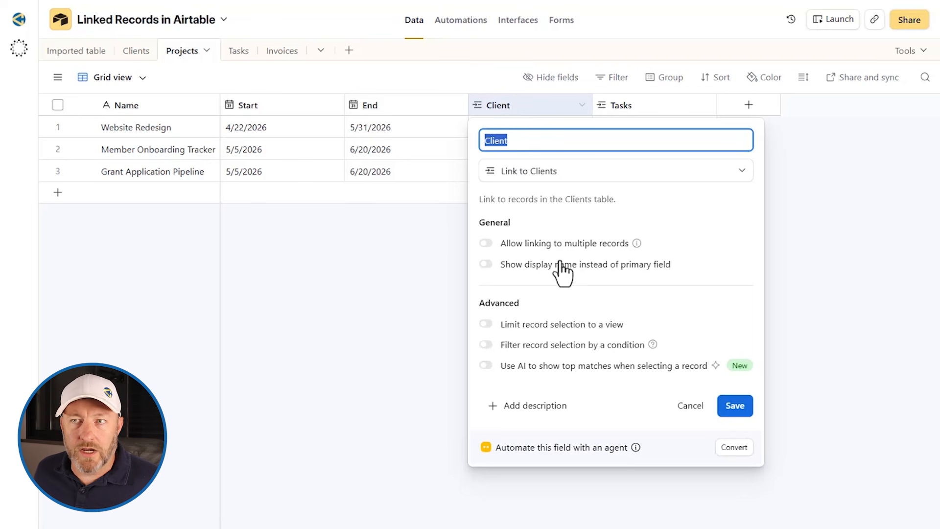
left_click(378, 234)
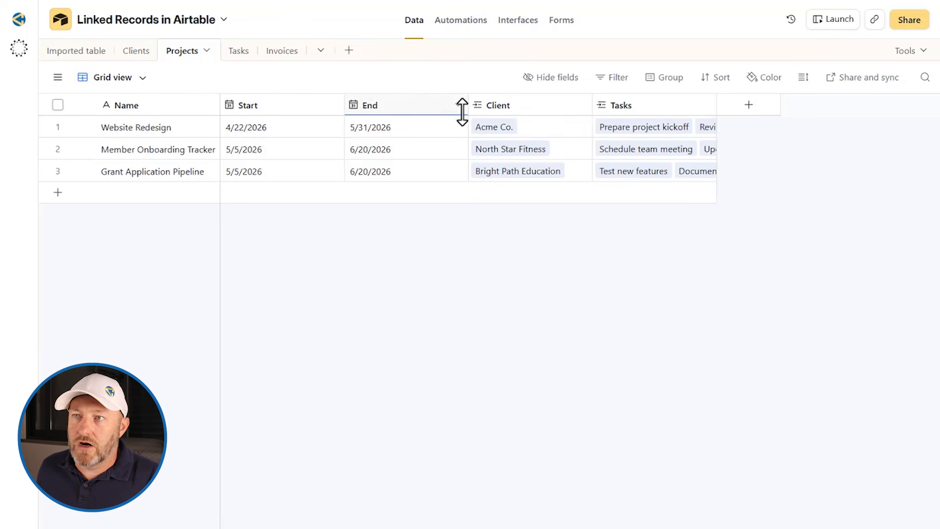
Step: In the Projects table, set the Client link field to show Website as the display name instead of the primary field and confirm the change
double_click(520, 105)
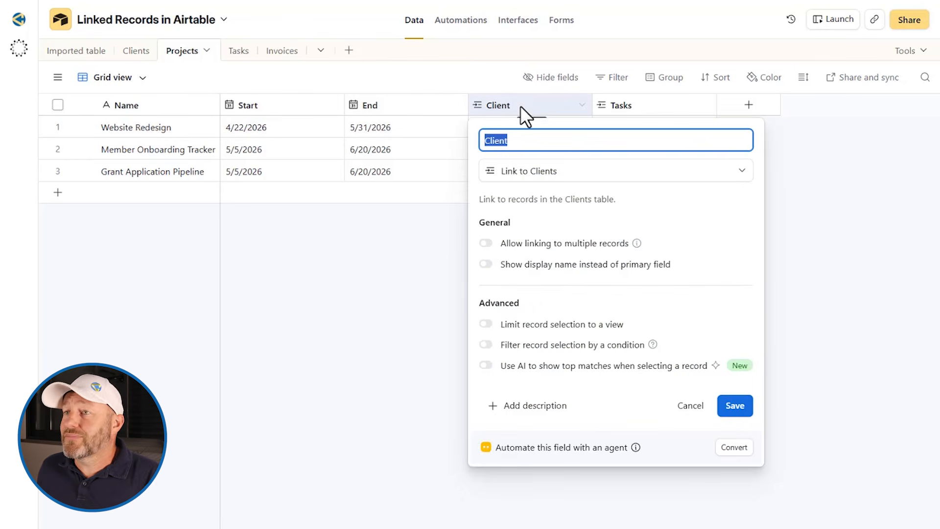
left_click(535, 267)
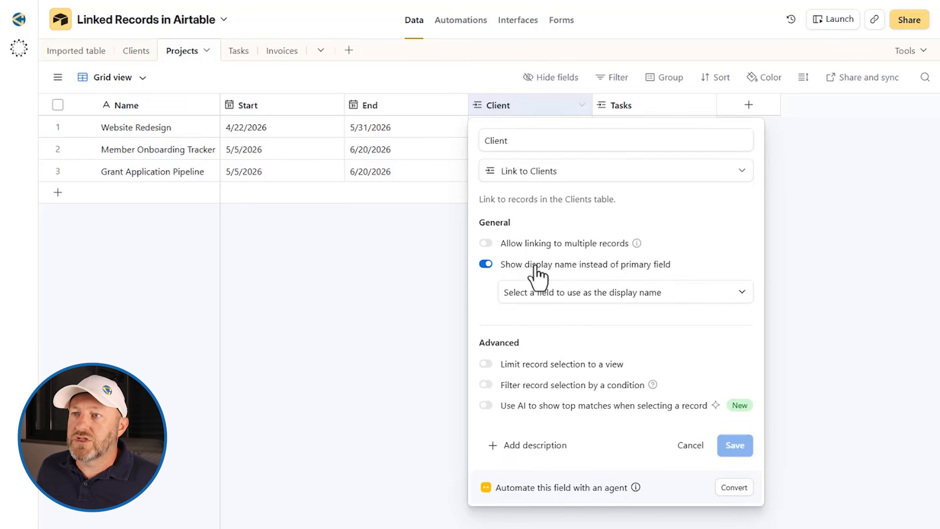
left_click(577, 294)
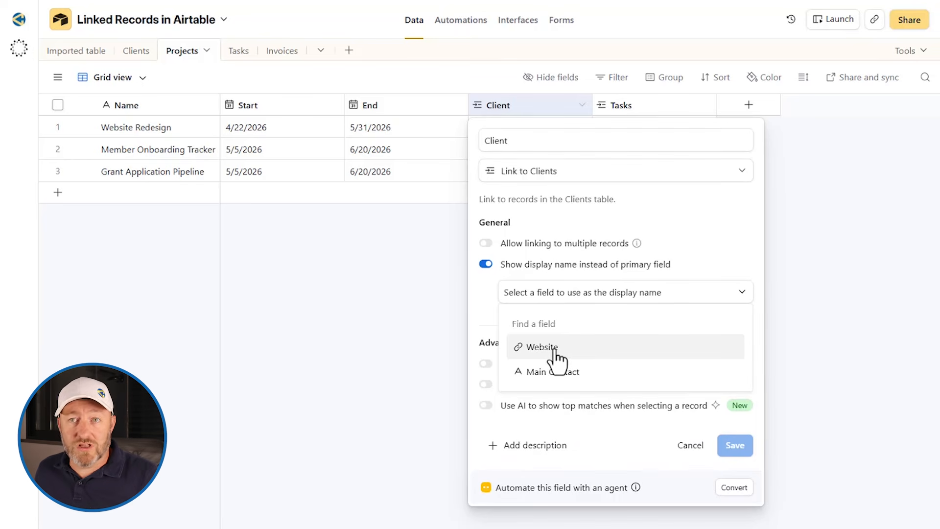
left_click(555, 351)
left_click(732, 445)
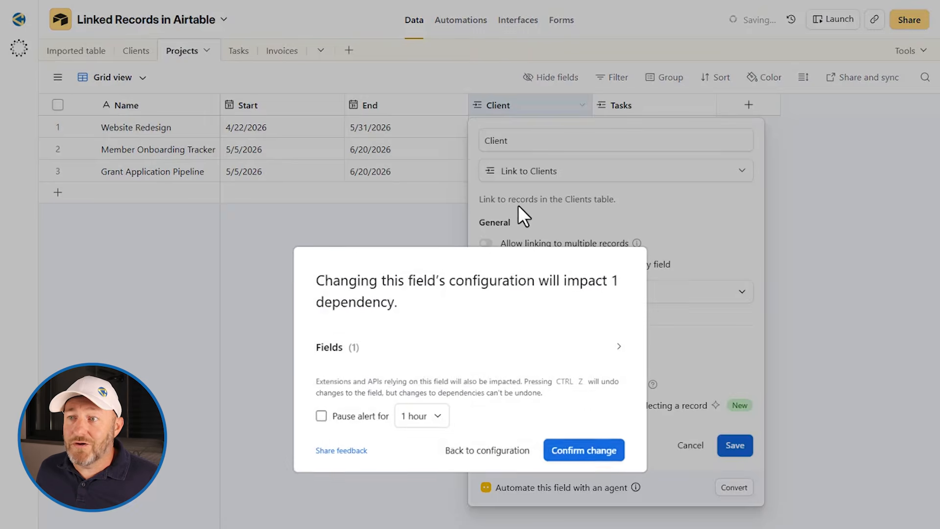
left_click(602, 451)
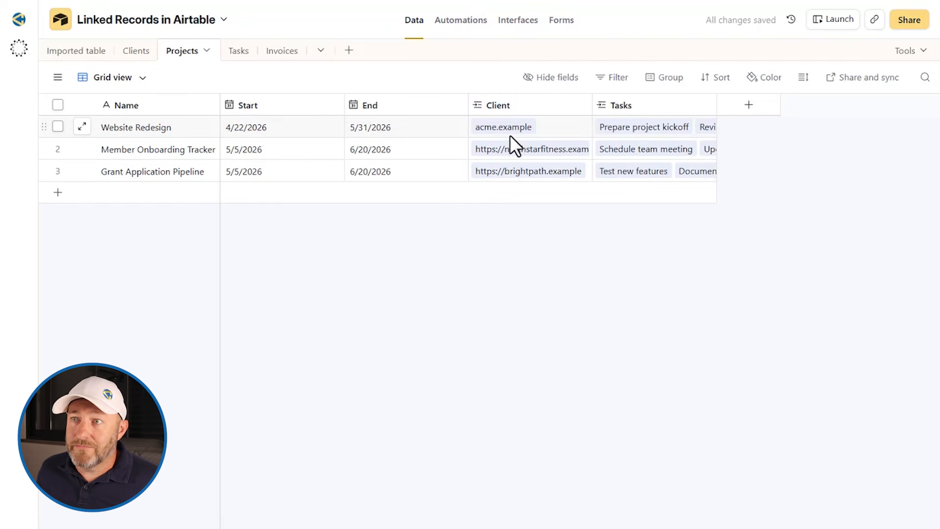
left_click(511, 131)
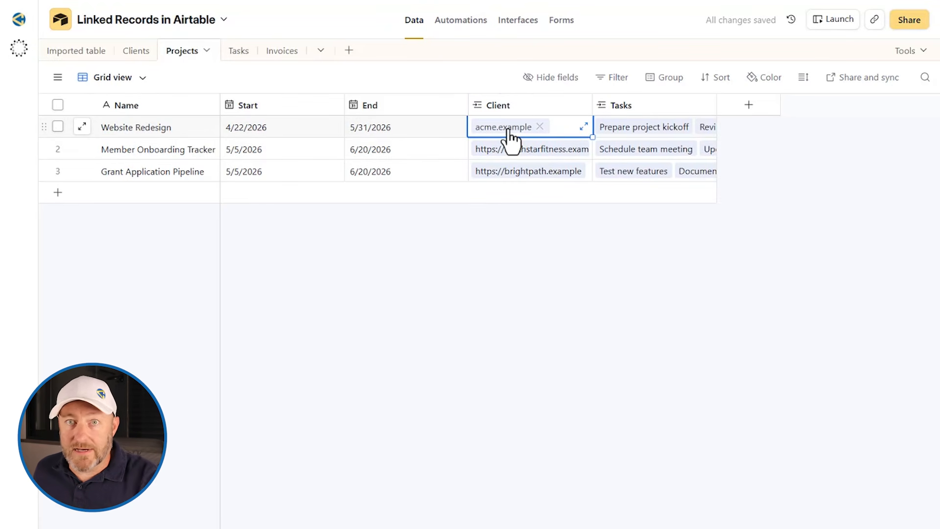
Step: Turn off the display name option for the Client link field, restoring the primary field, and confirm the change
double_click(543, 109)
left_click(582, 267)
left_click(737, 410)
left_click(579, 447)
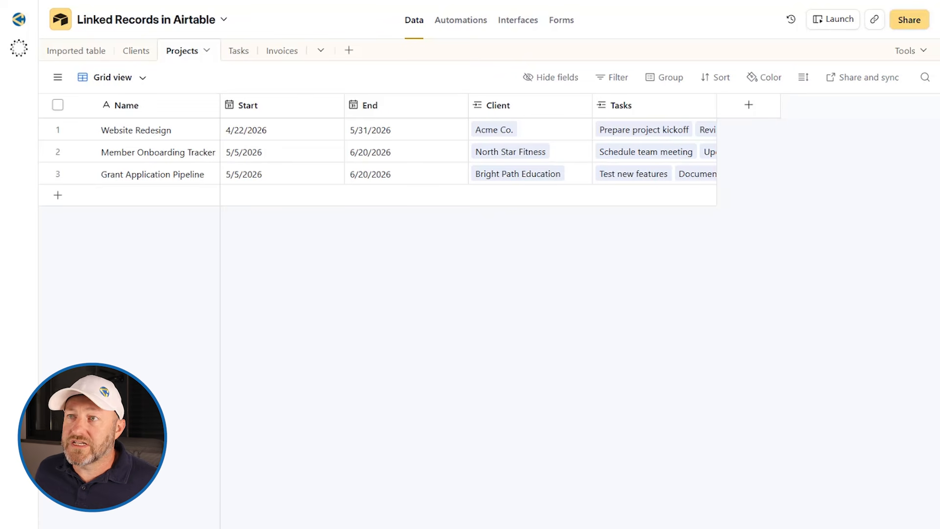
Step: Review the record-linking and selection options of the Client and Tasks link fields in the Projects table without changing them
double_click(518, 111)
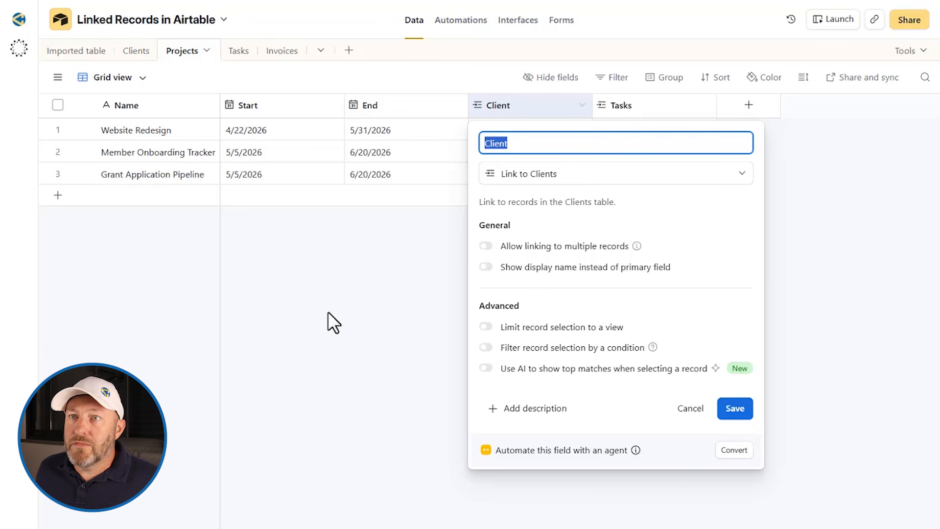
left_click(363, 325)
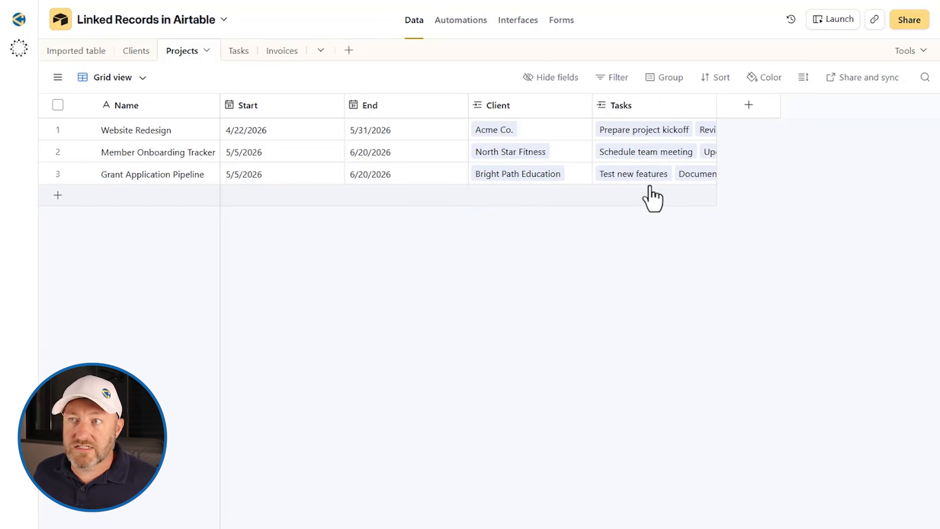
double_click(649, 106)
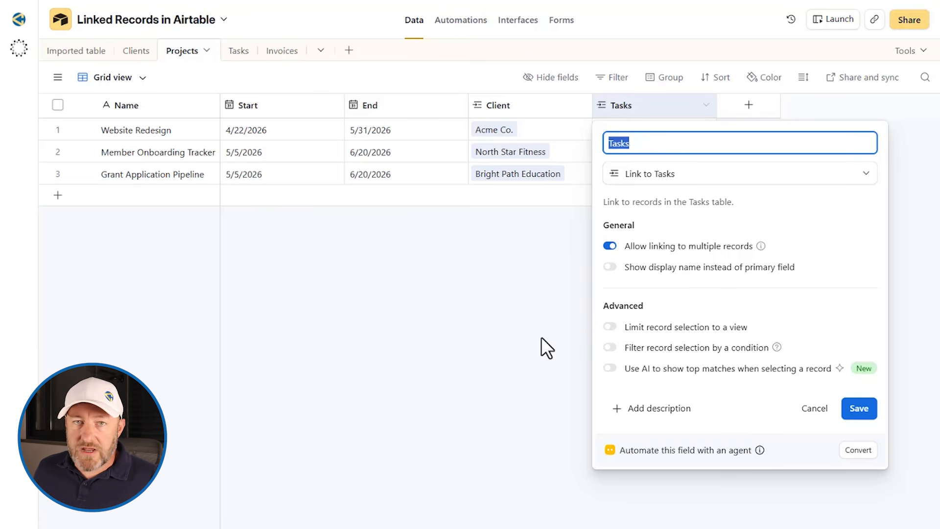
left_click(432, 346)
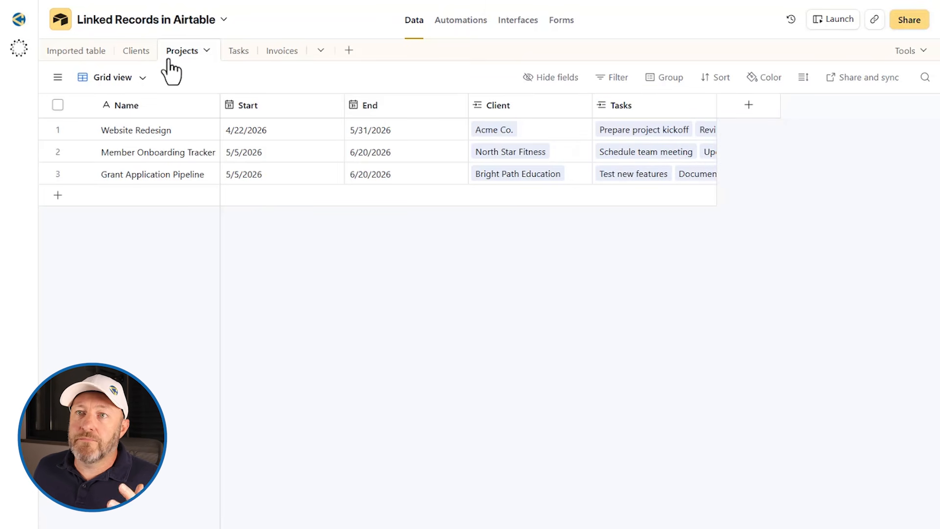